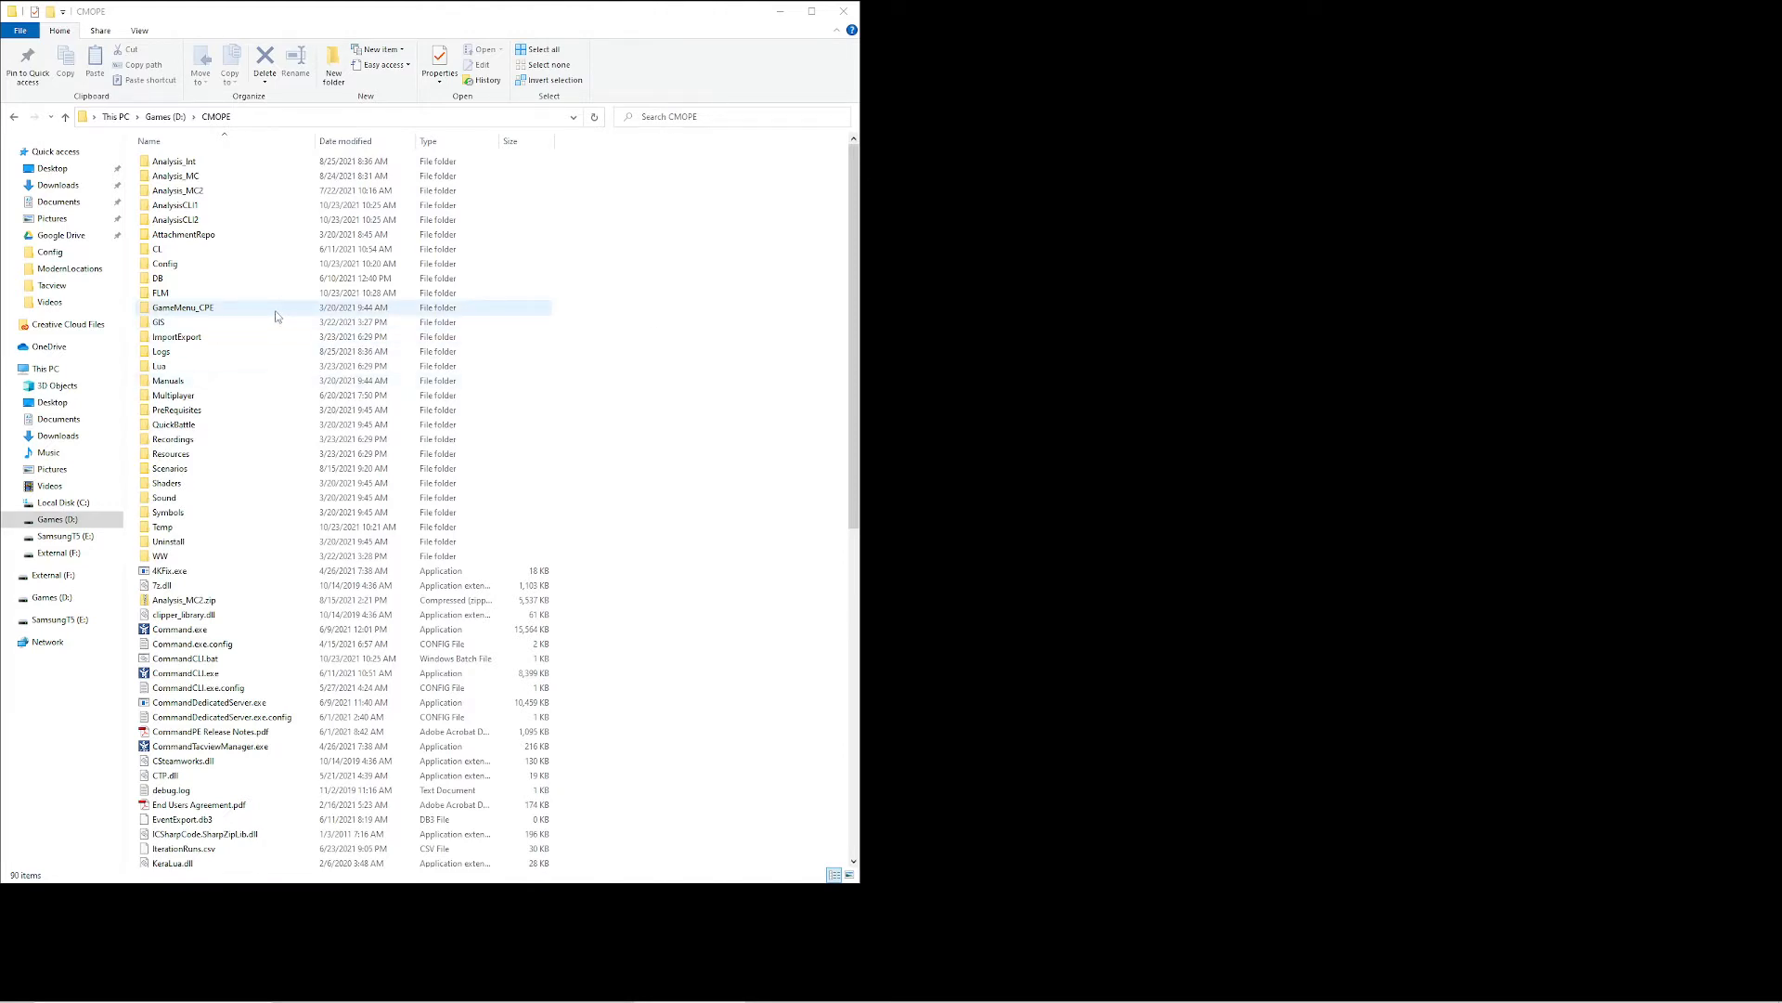
Open LicenseServer.ini from the Config folder inside FLM and move its window closer to the file list
double_click(232, 292)
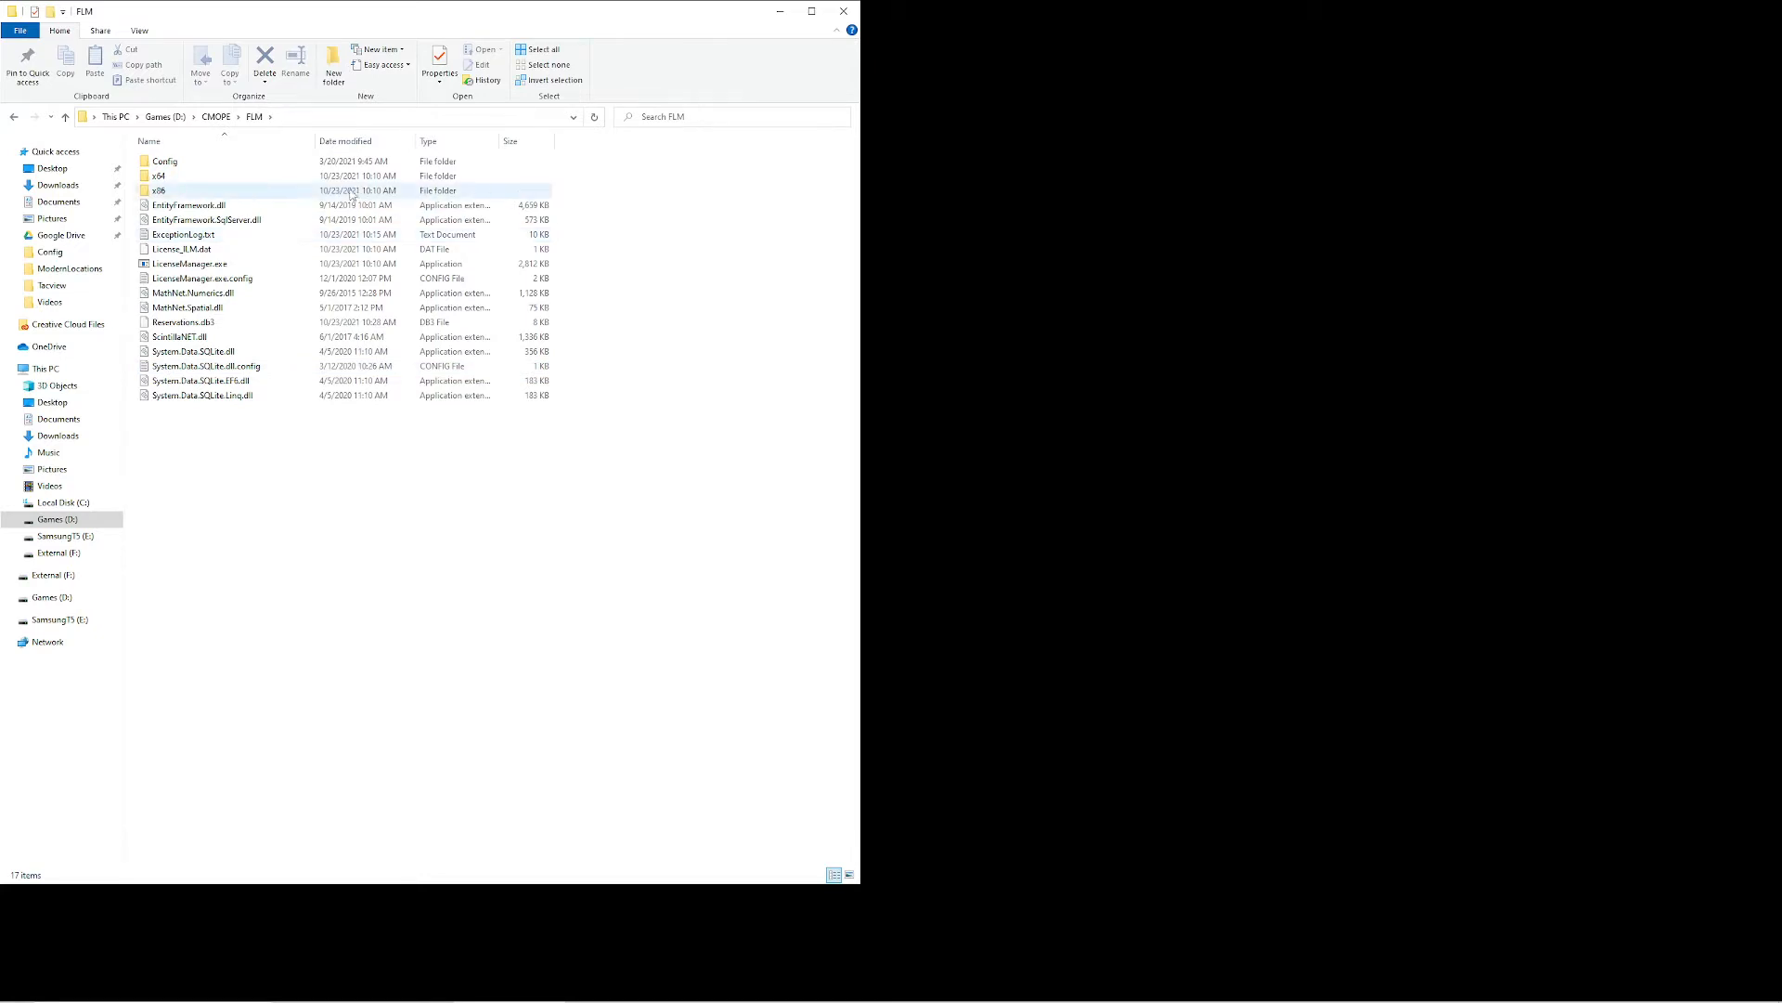
click(178, 253)
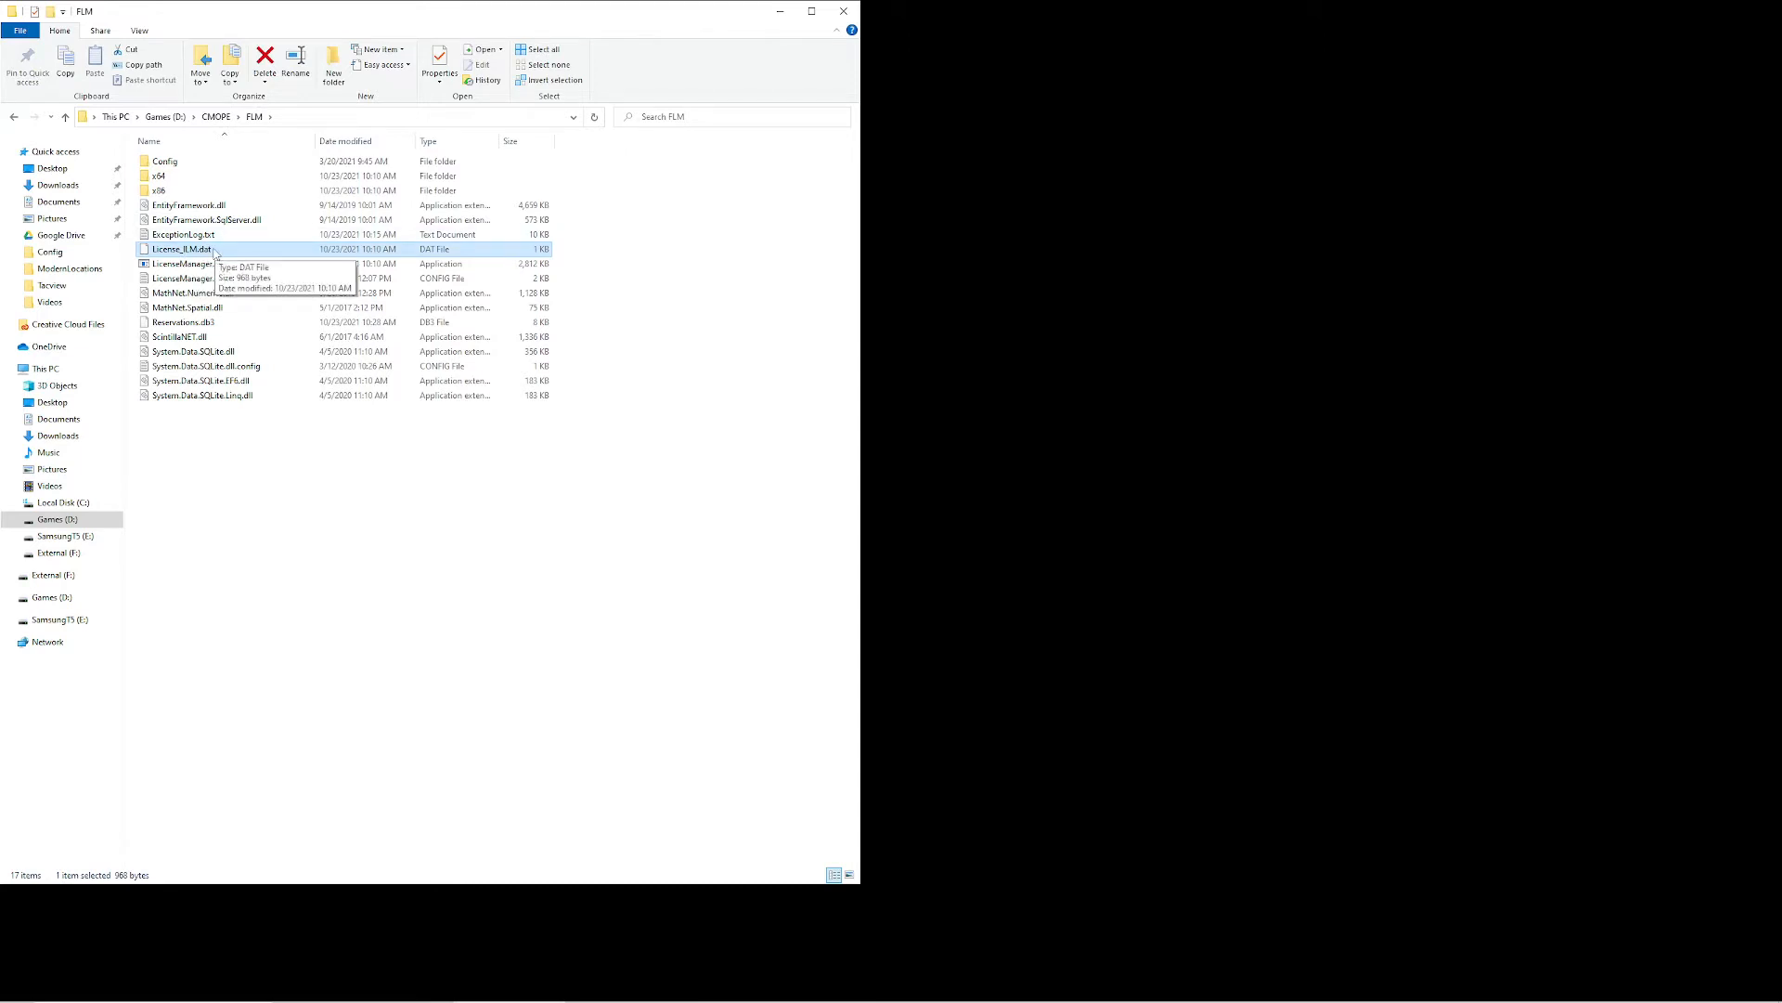
double_click(198, 165)
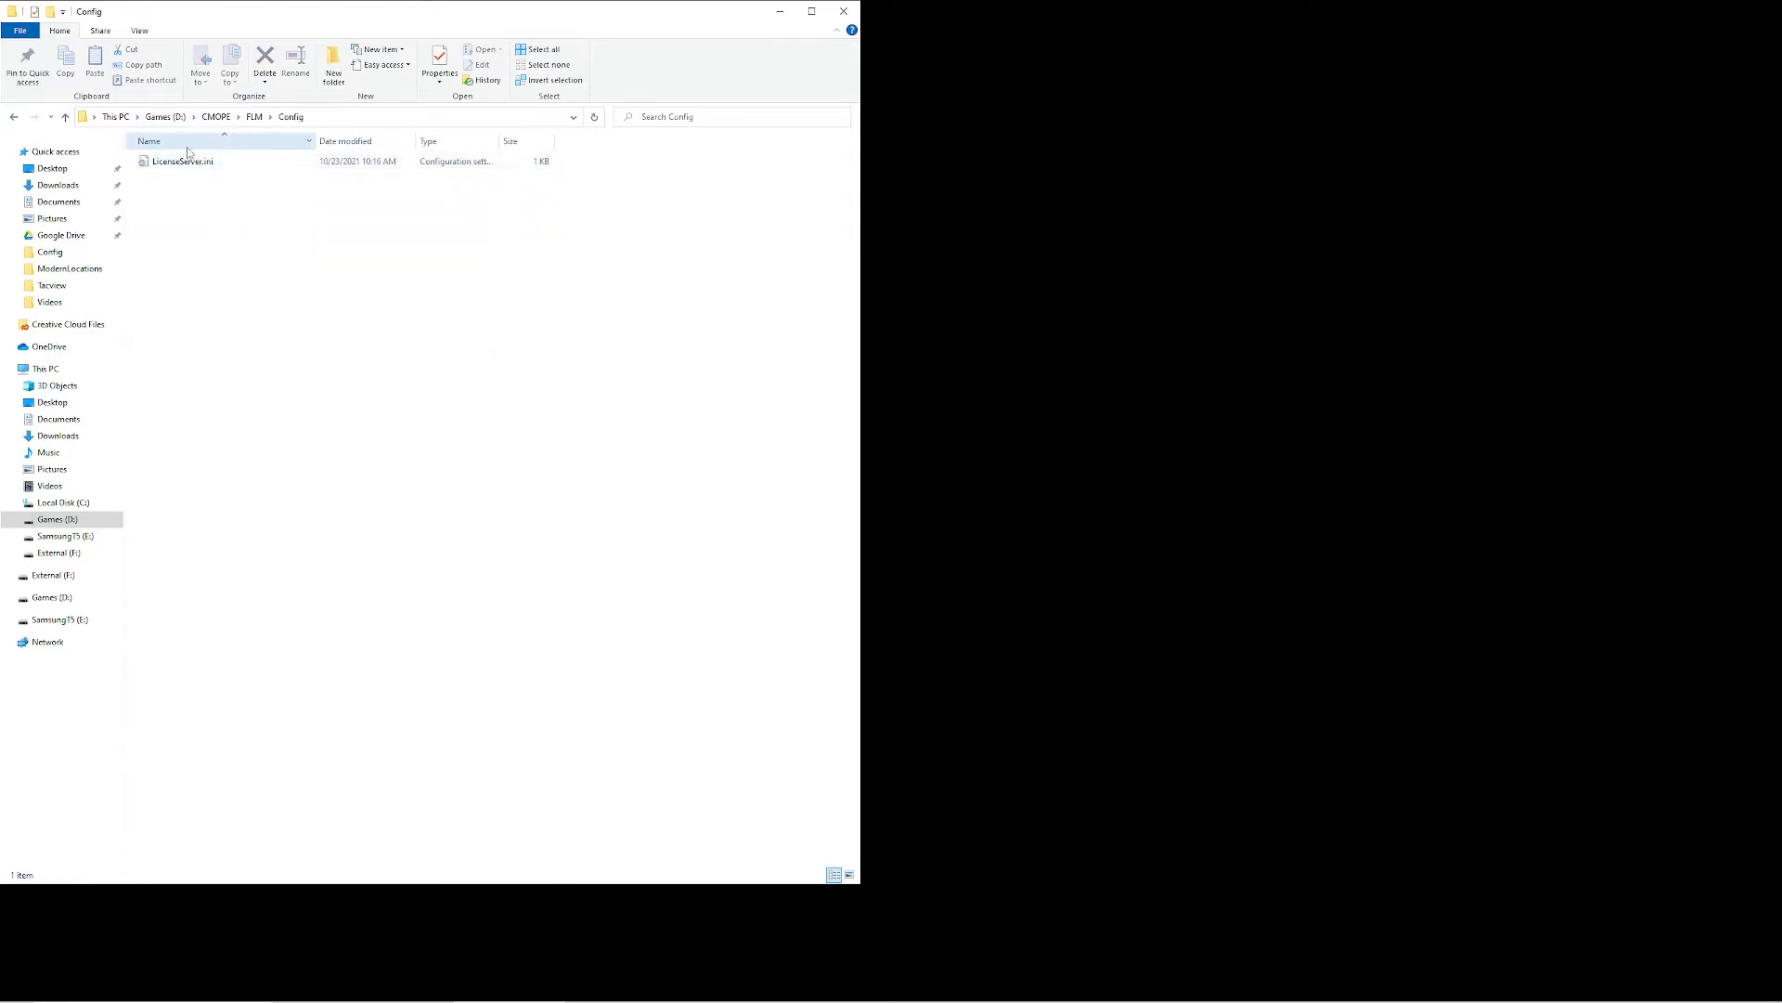
double_click(182, 164)
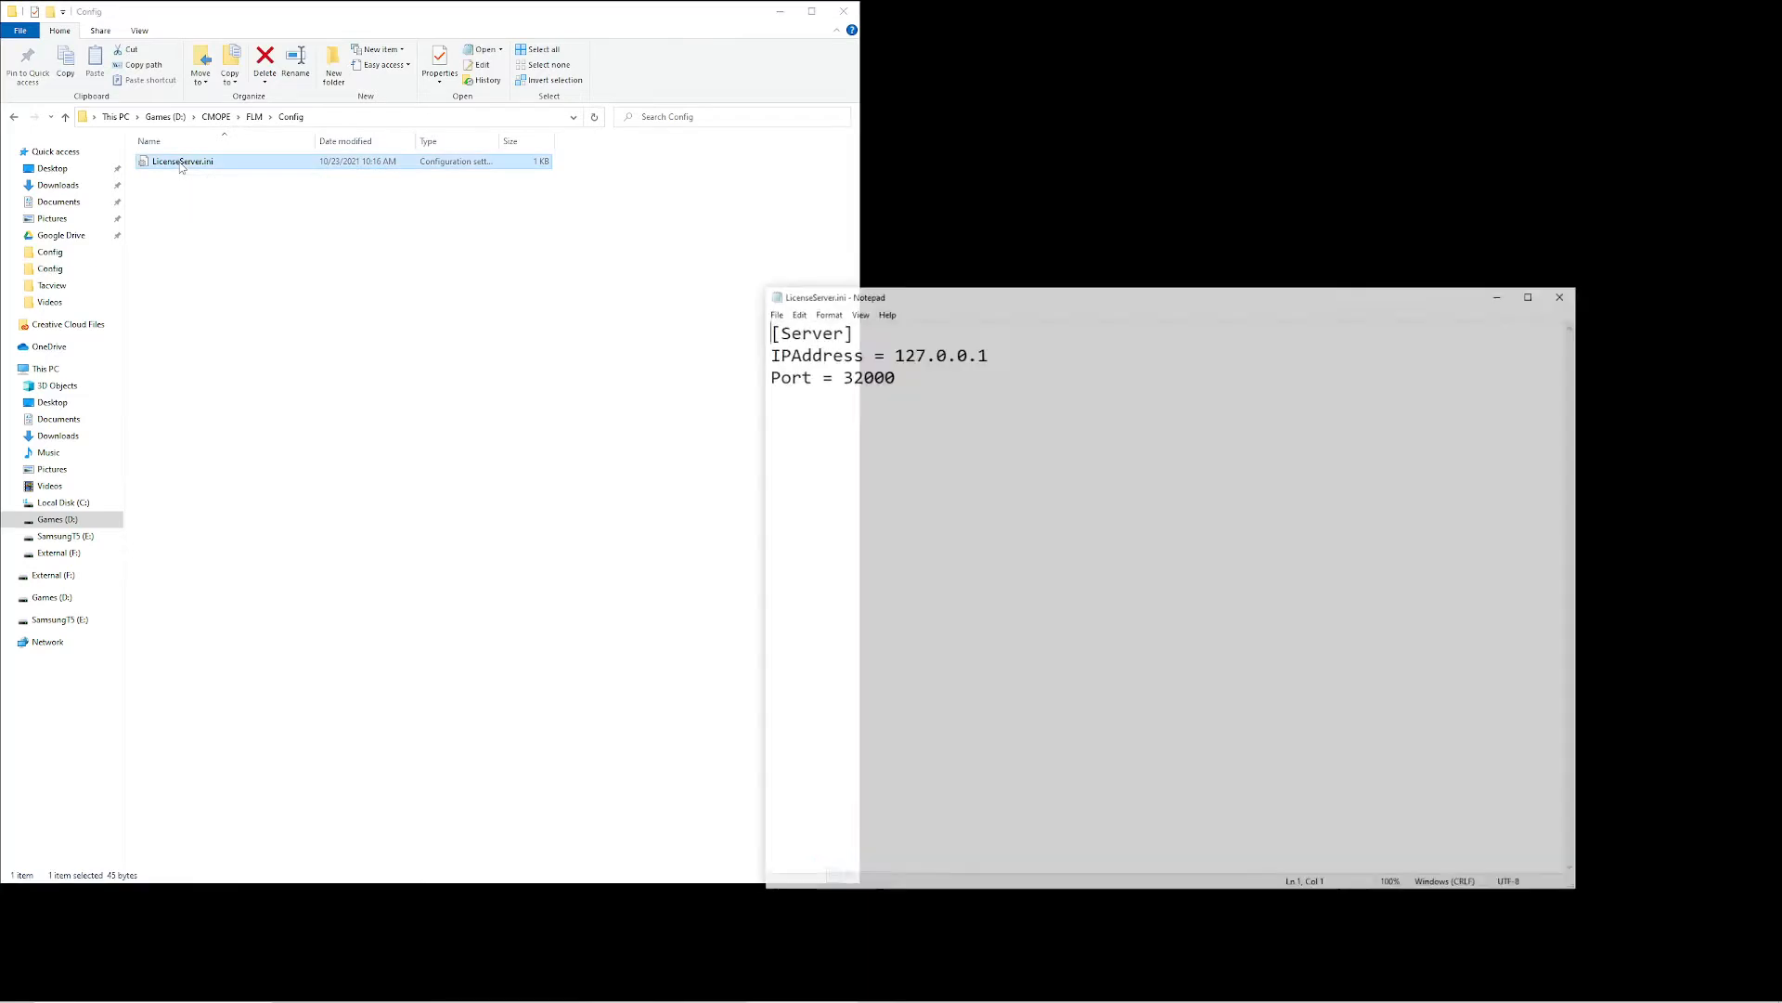
drag(891, 302, 606, 204)
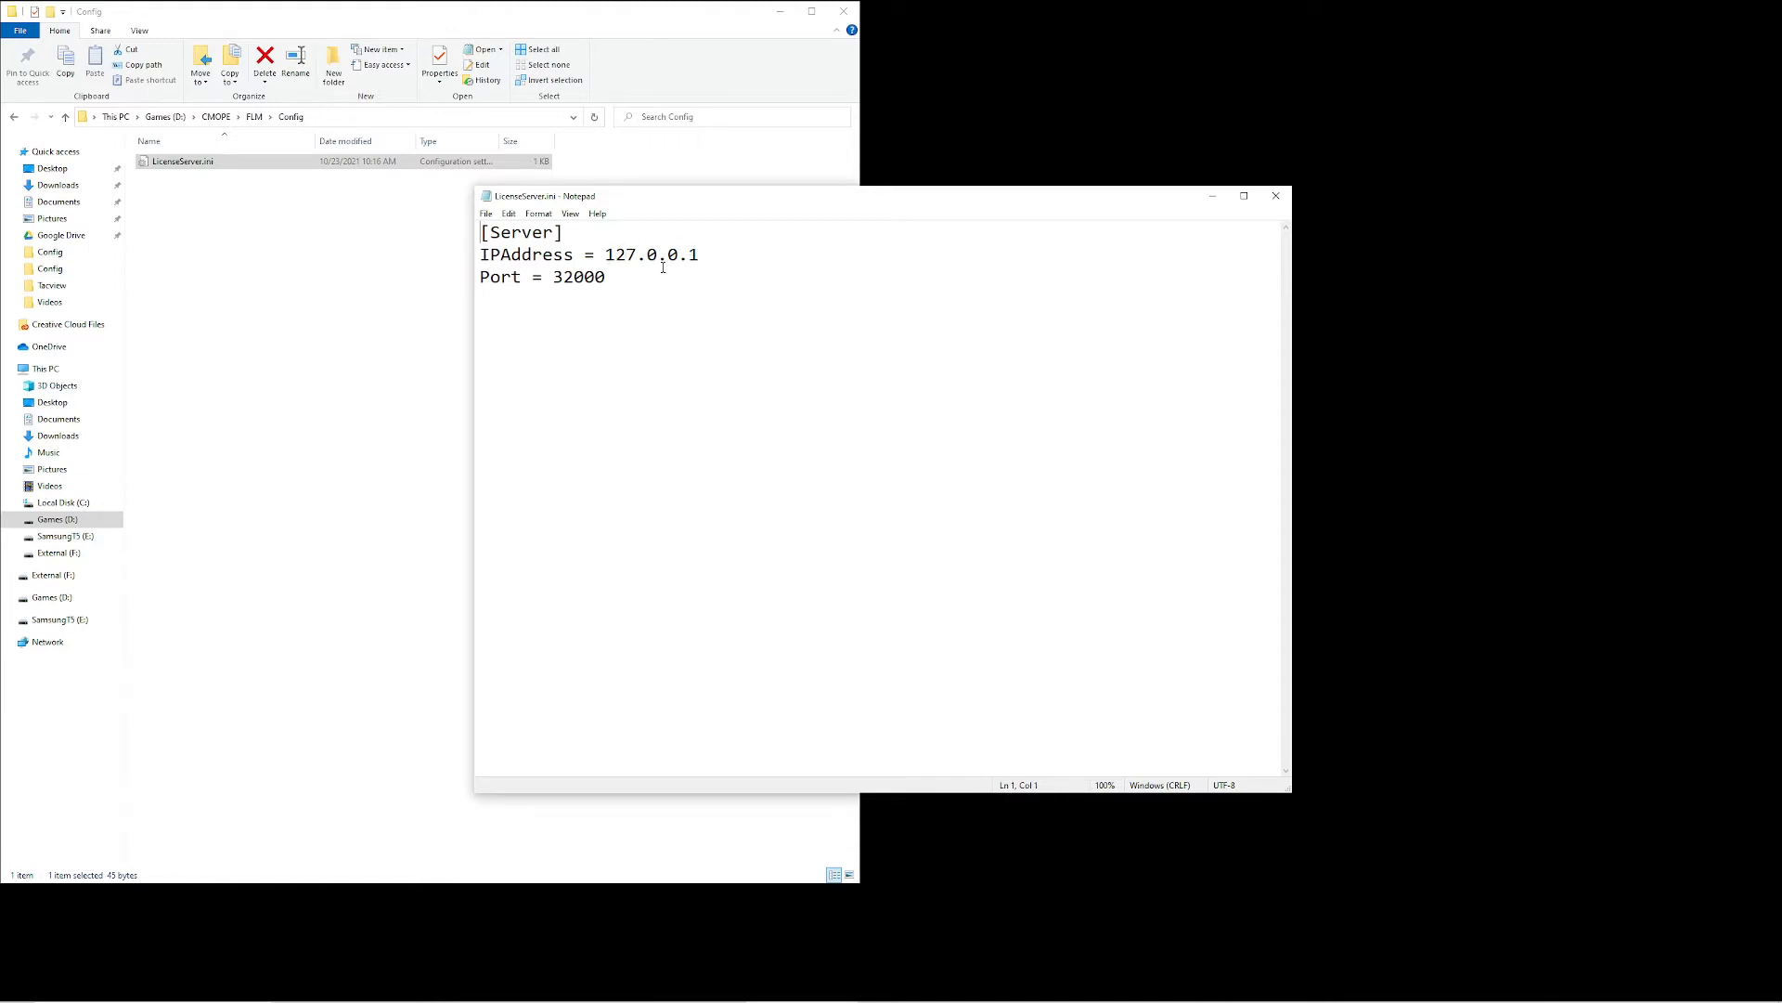
Replace the IPAddress value in LicenseServer.ini with 192.168.0.210, and close the file without saving
drag(701, 255, 604, 254)
text(192.168.0.210)
click(1275, 195)
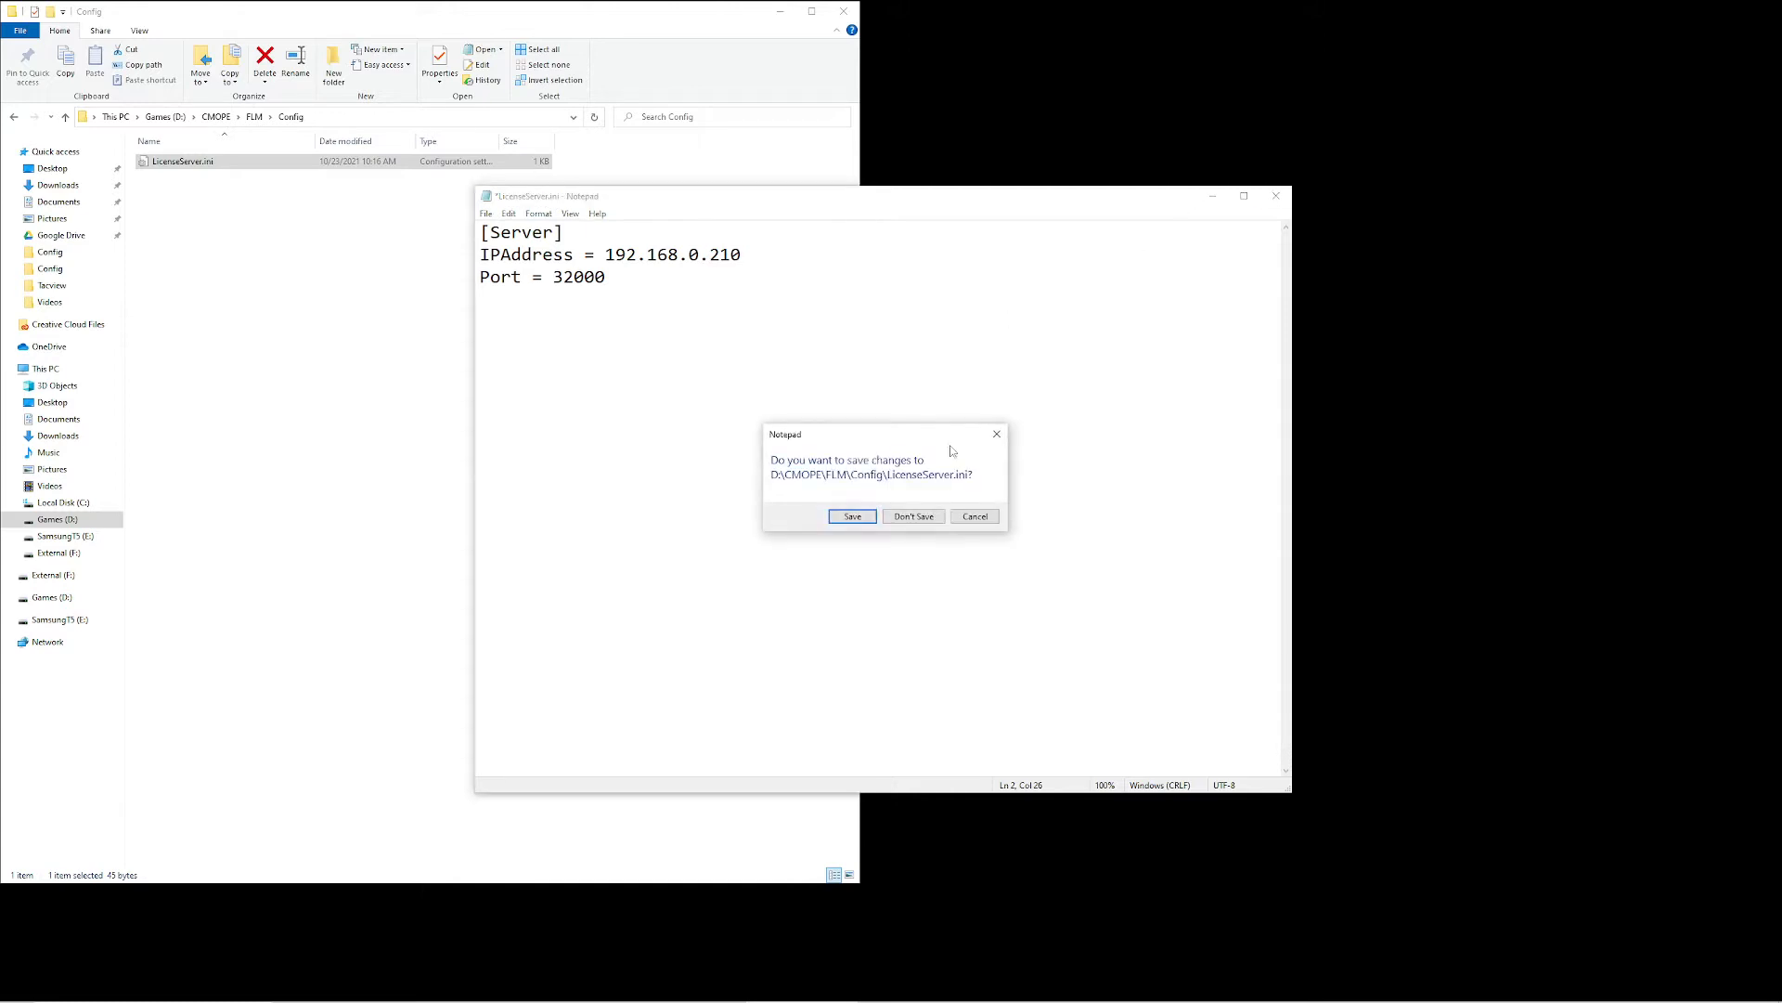
click(916, 517)
Return to the FLM folder, launch LicenseManager.exe and place its window beside the file browser
key(alt+Up)
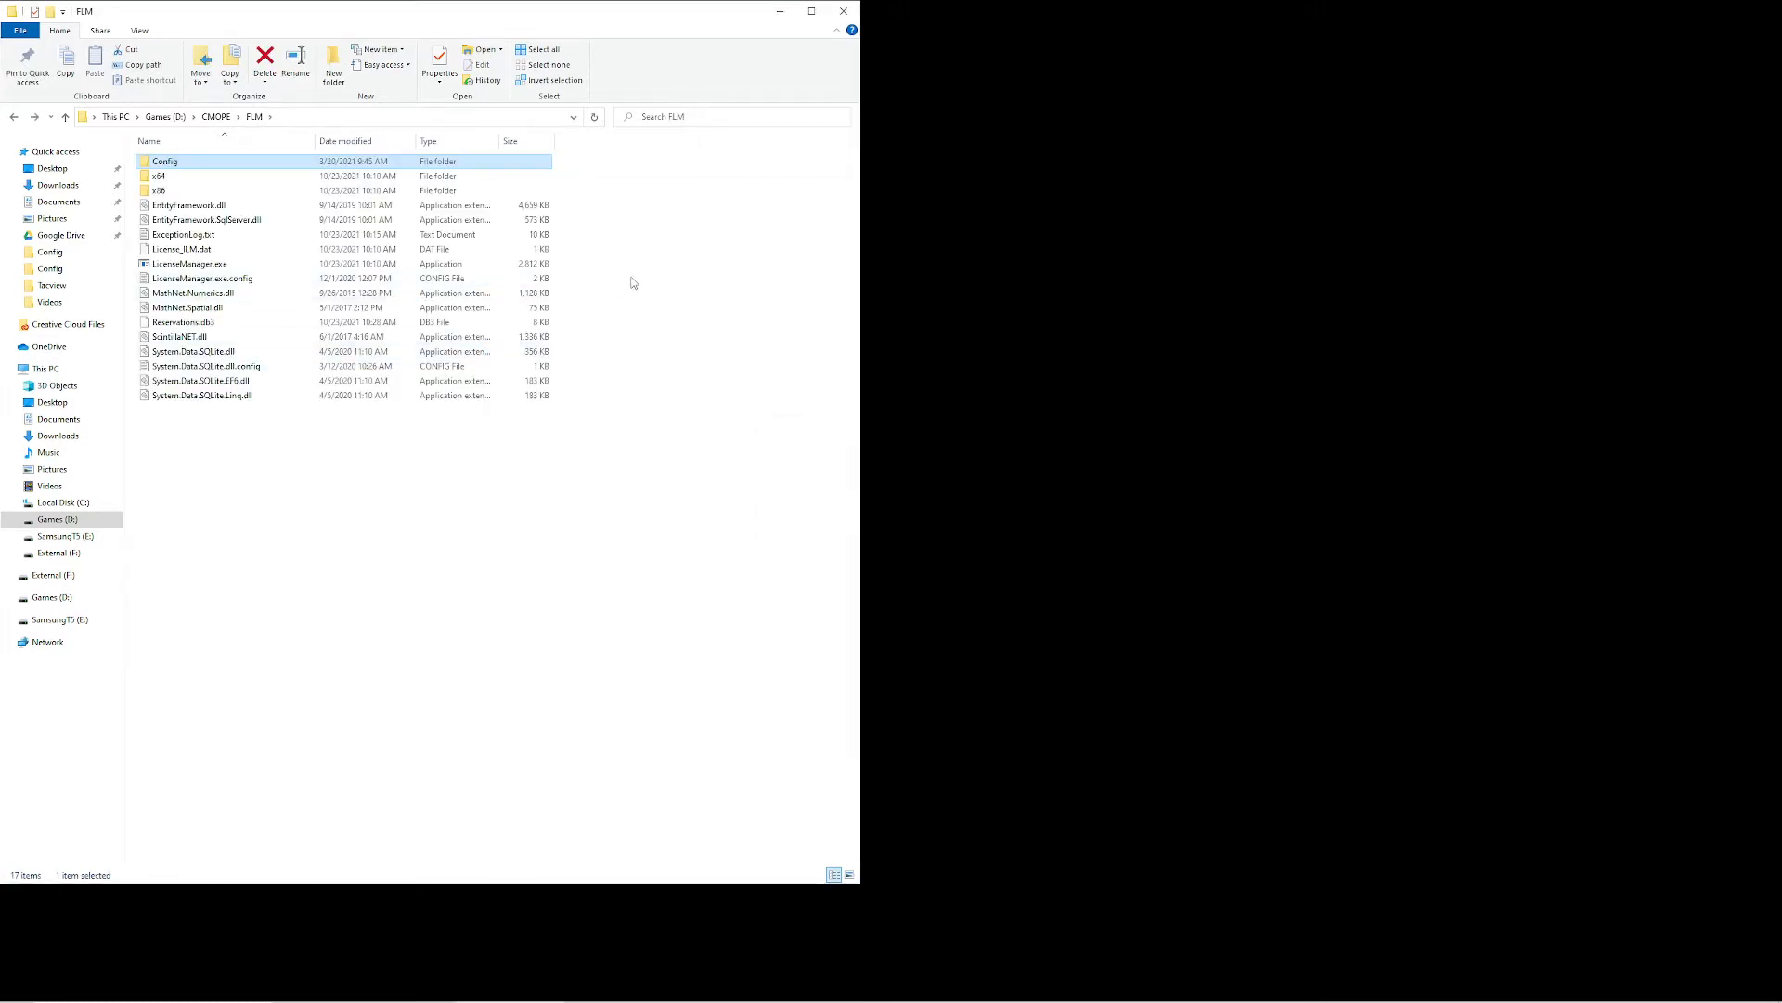
click(633, 282)
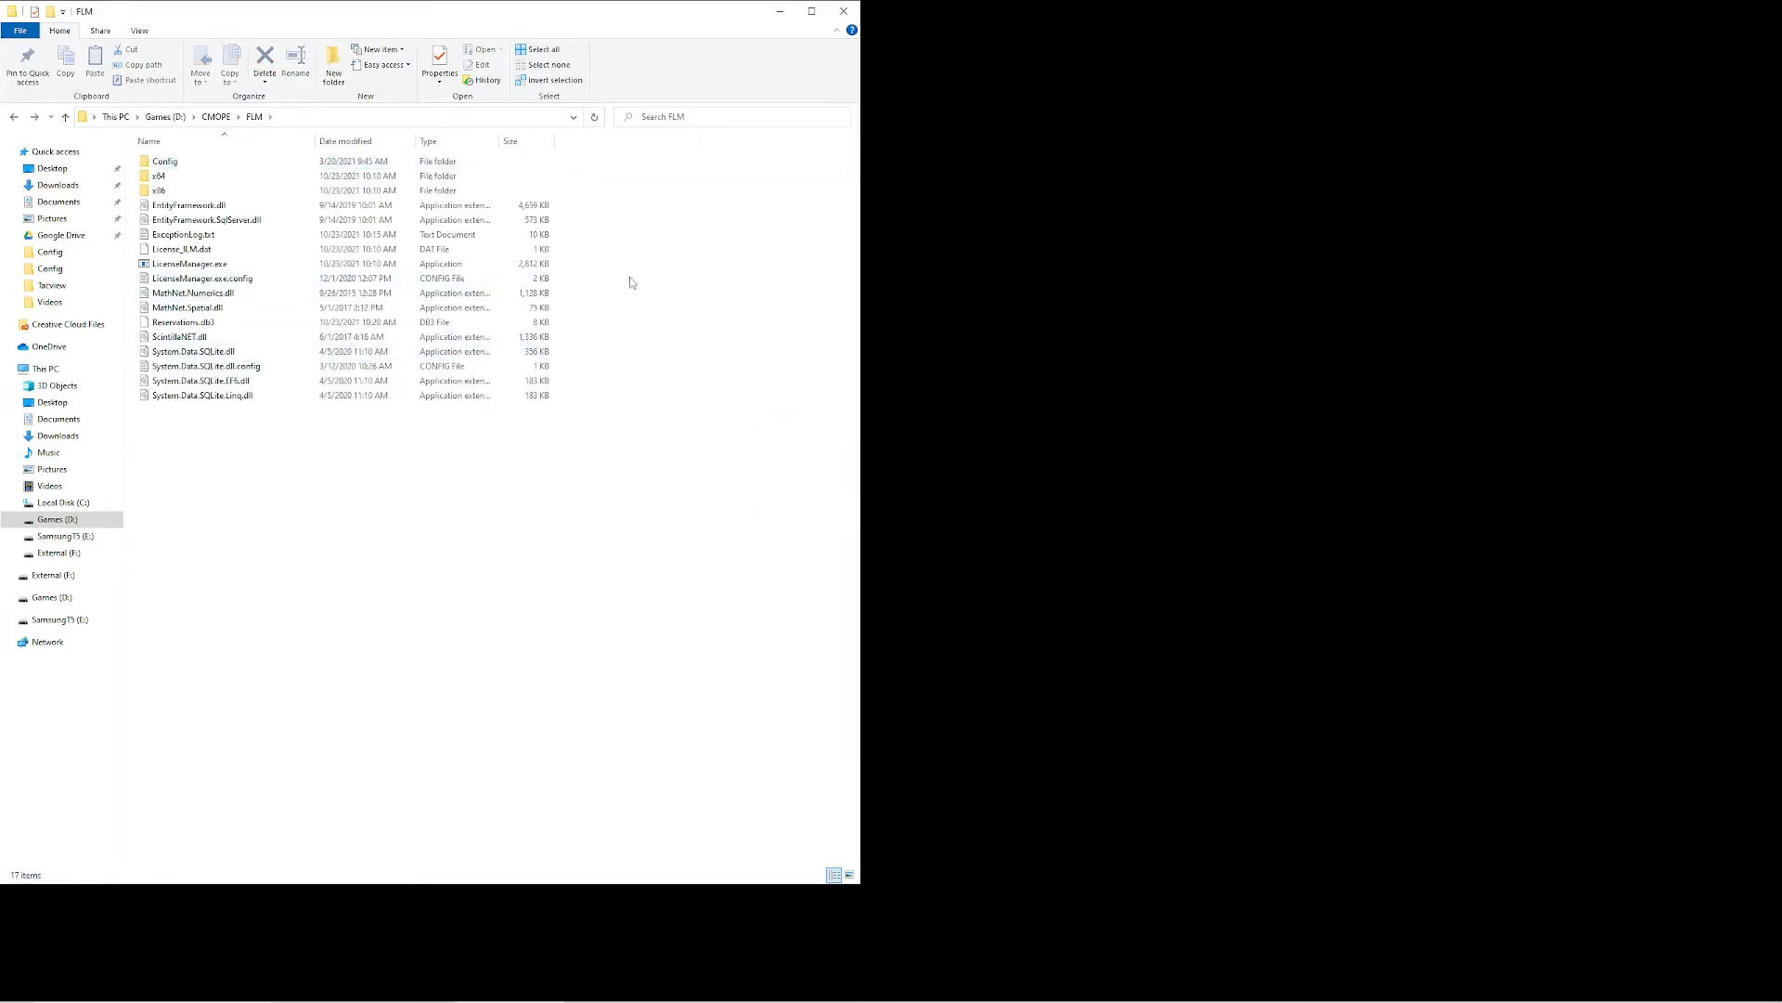
double_click(201, 267)
drag(484, 253, 679, 200)
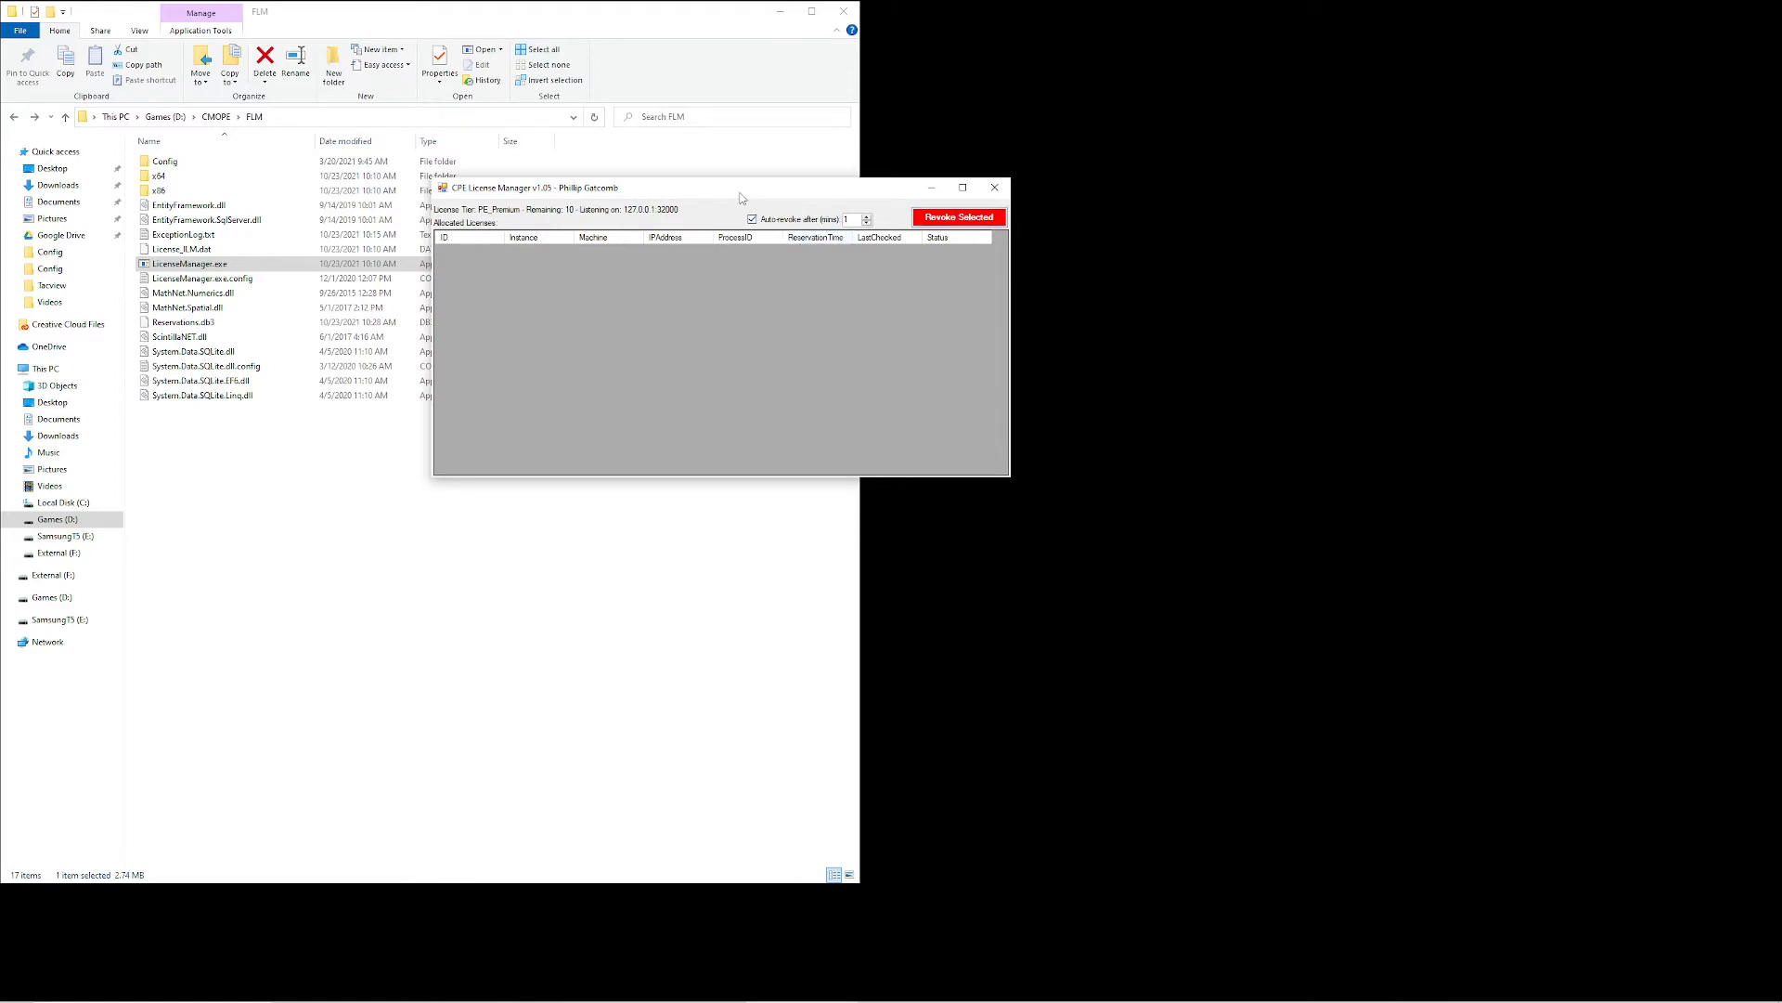
drag(741, 194, 1286, 128)
click(692, 408)
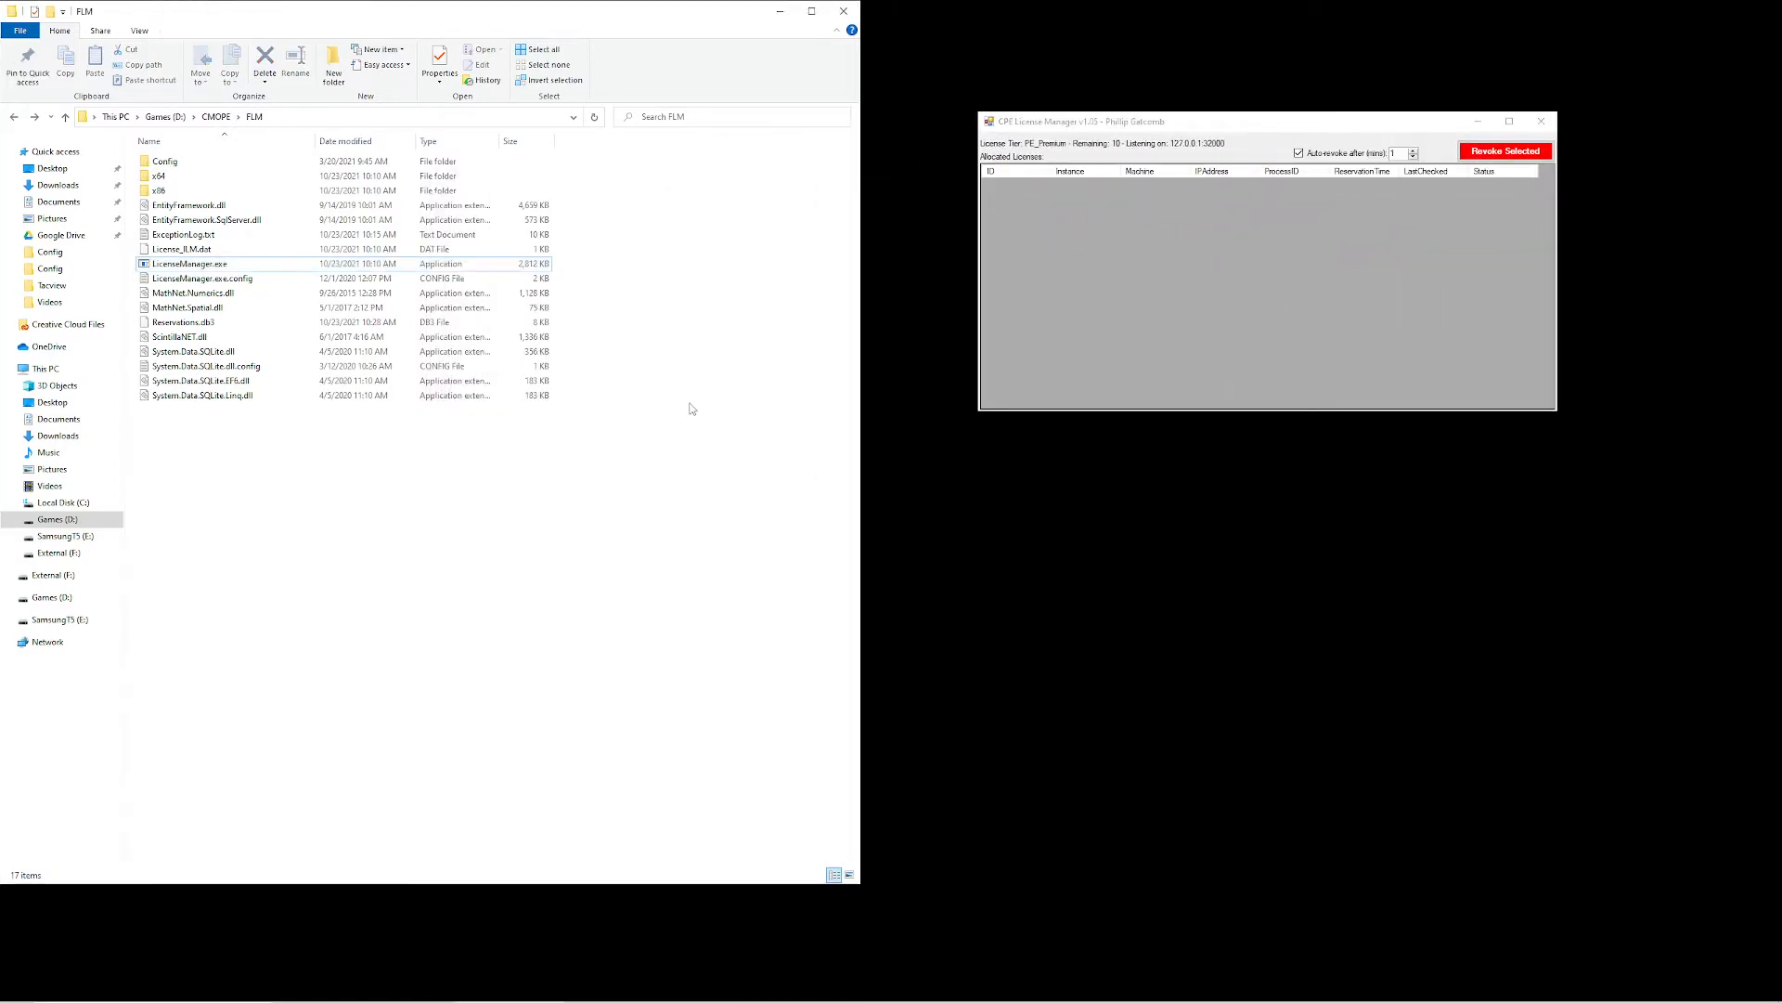
Review the ManagerIP and ManagerPort entries in Licensing.ini from the CMOPE Config folder, and close the file
key(alt+Up)
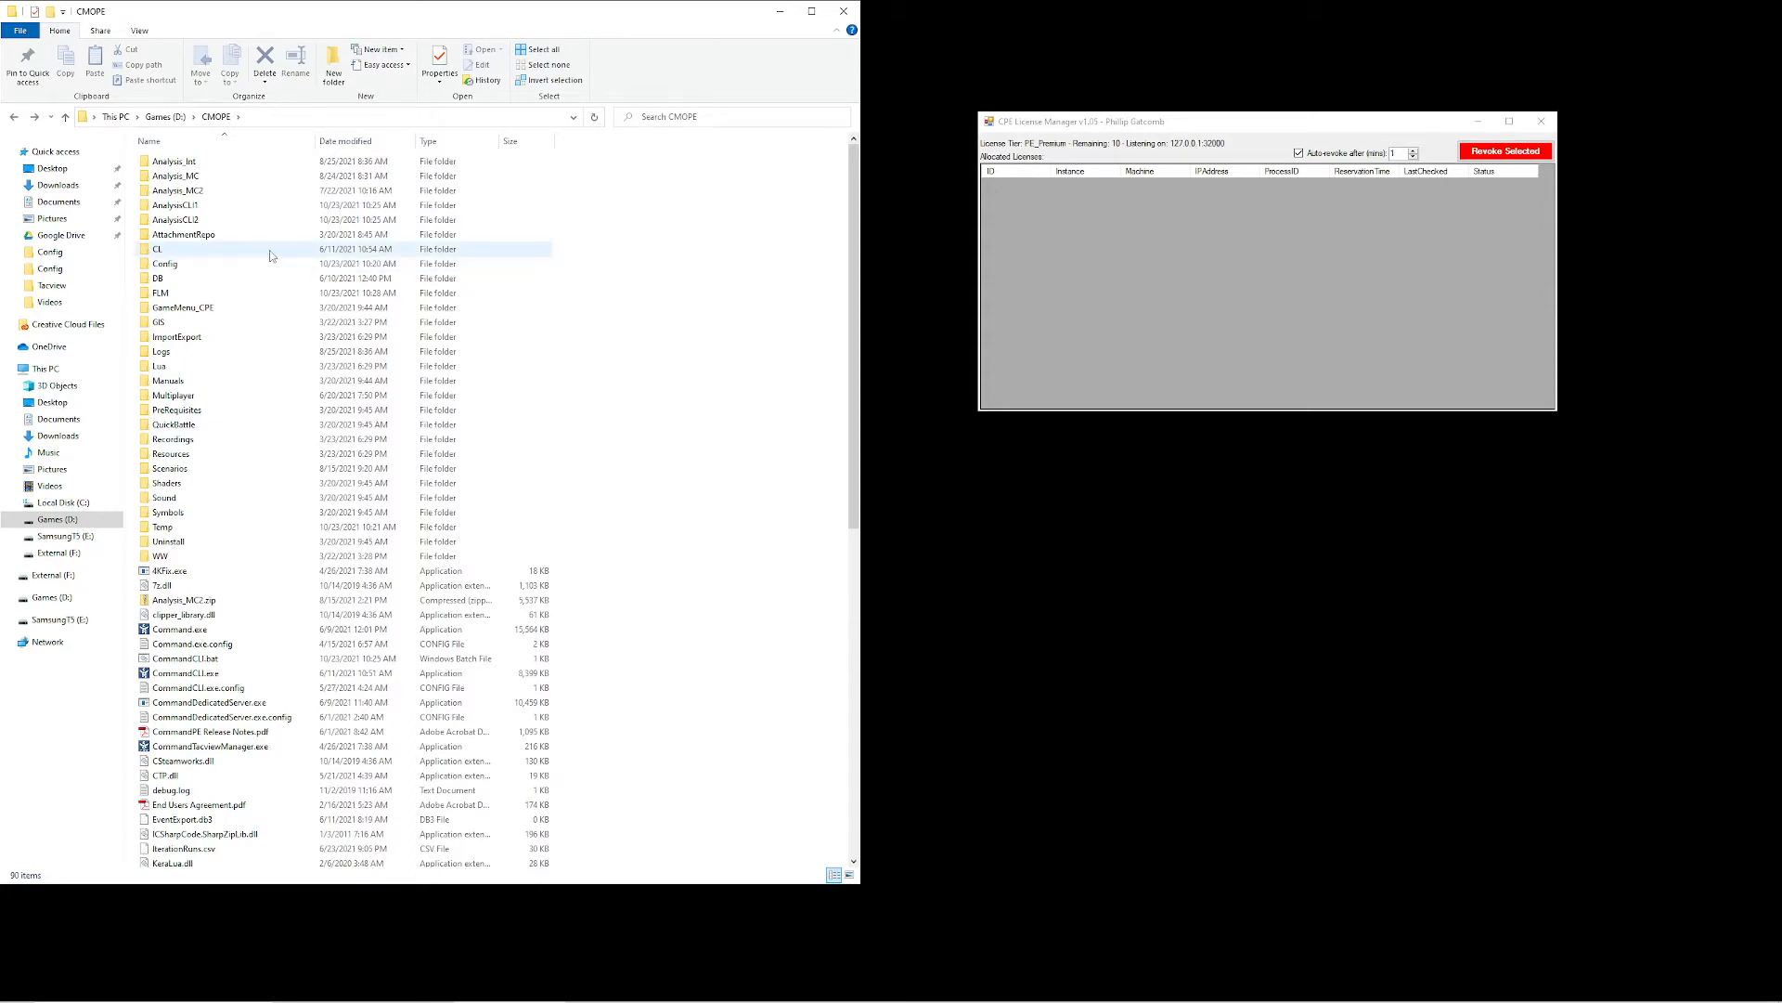
double_click(190, 267)
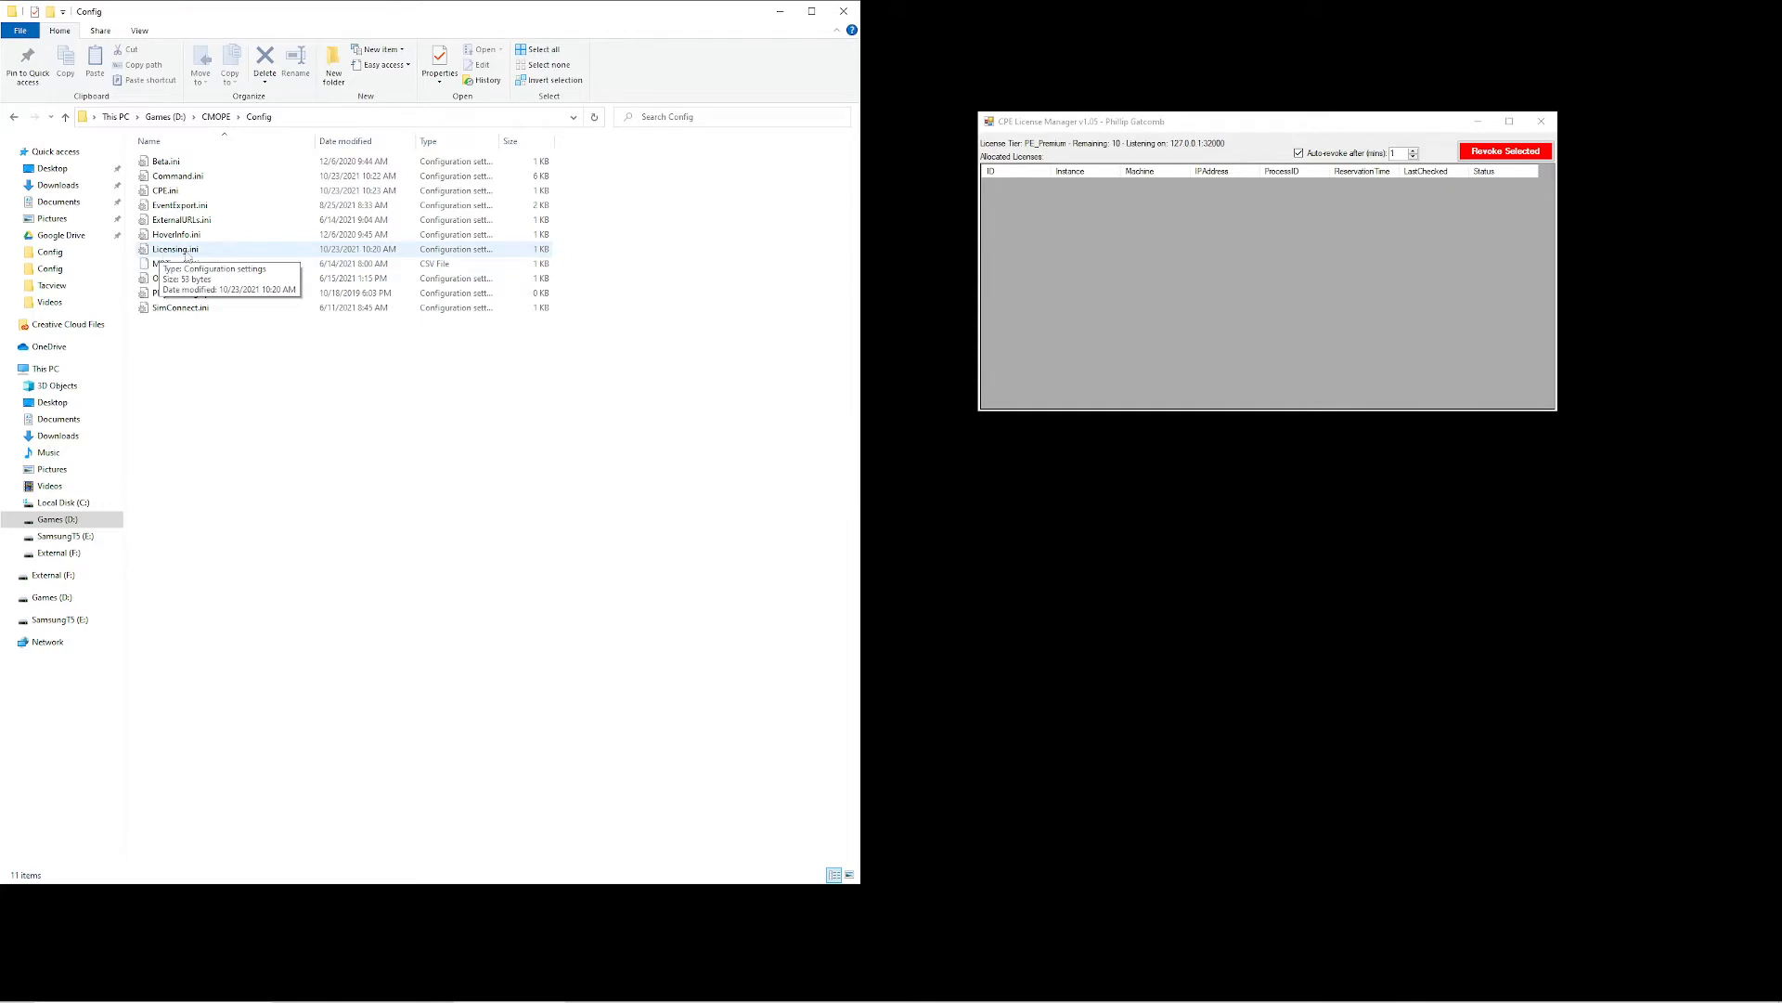
double_click(213, 250)
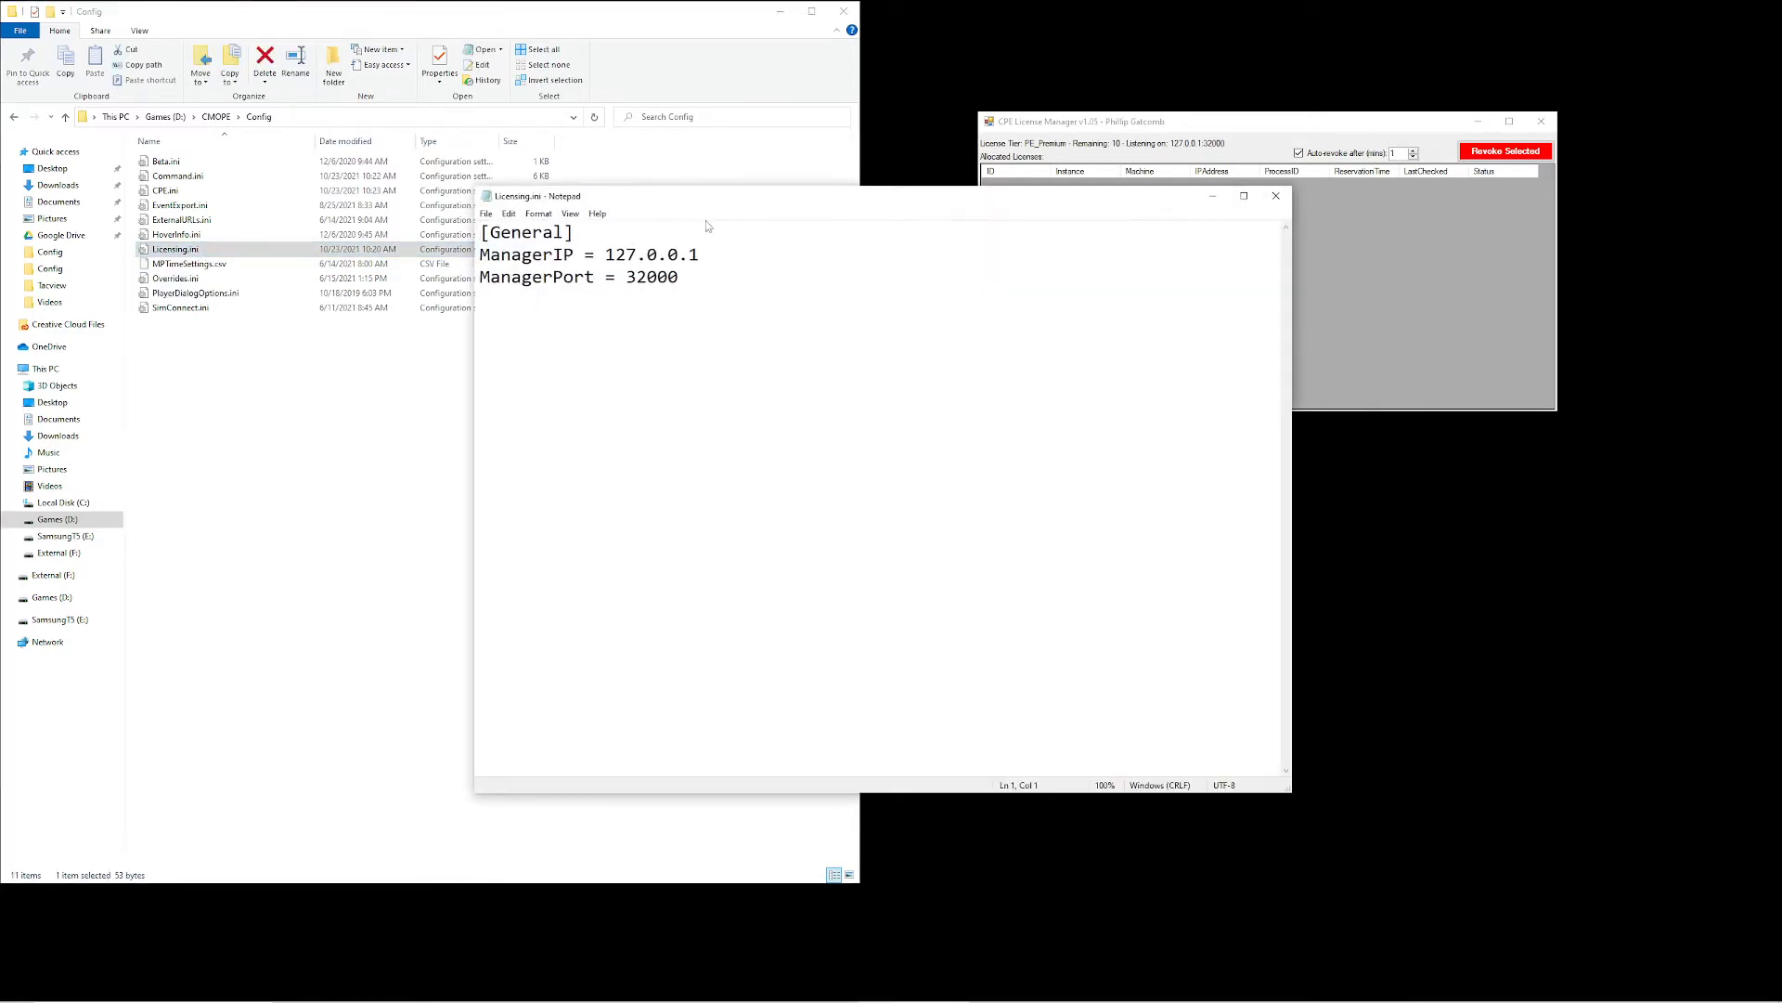
drag(716, 203, 758, 191)
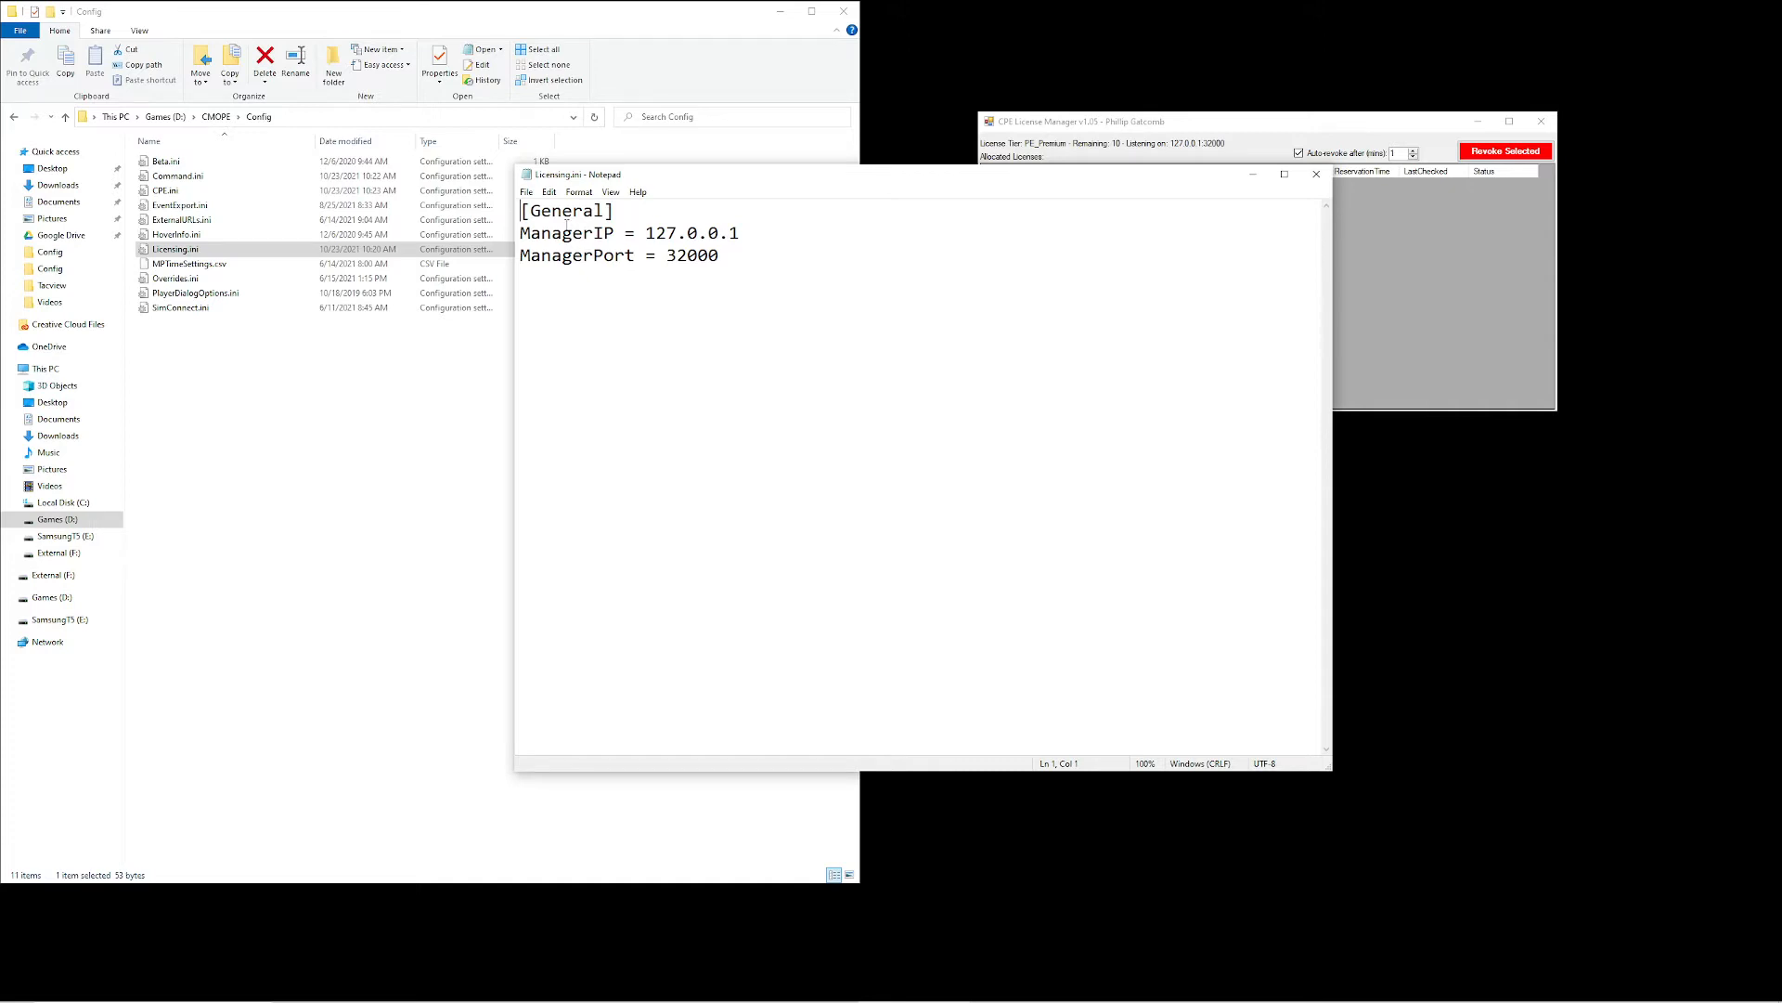
drag(548, 234, 697, 289)
click(720, 234)
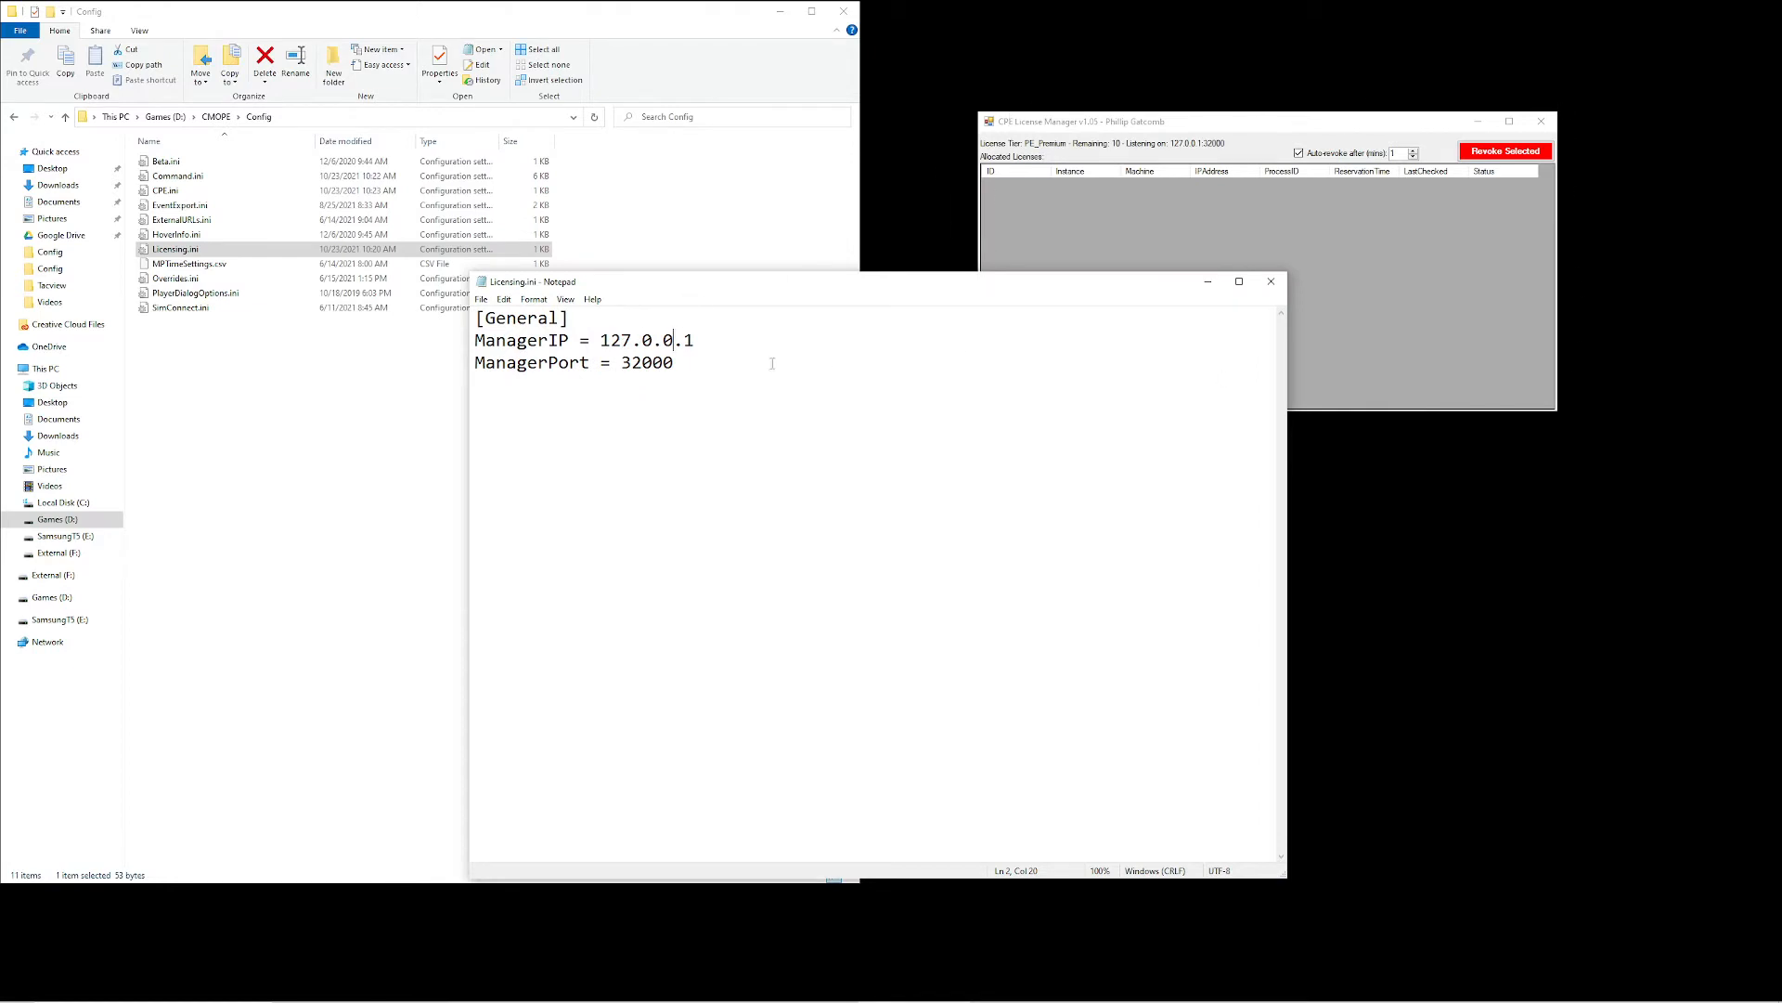
drag(671, 366, 640, 366)
click(699, 365)
click(1268, 281)
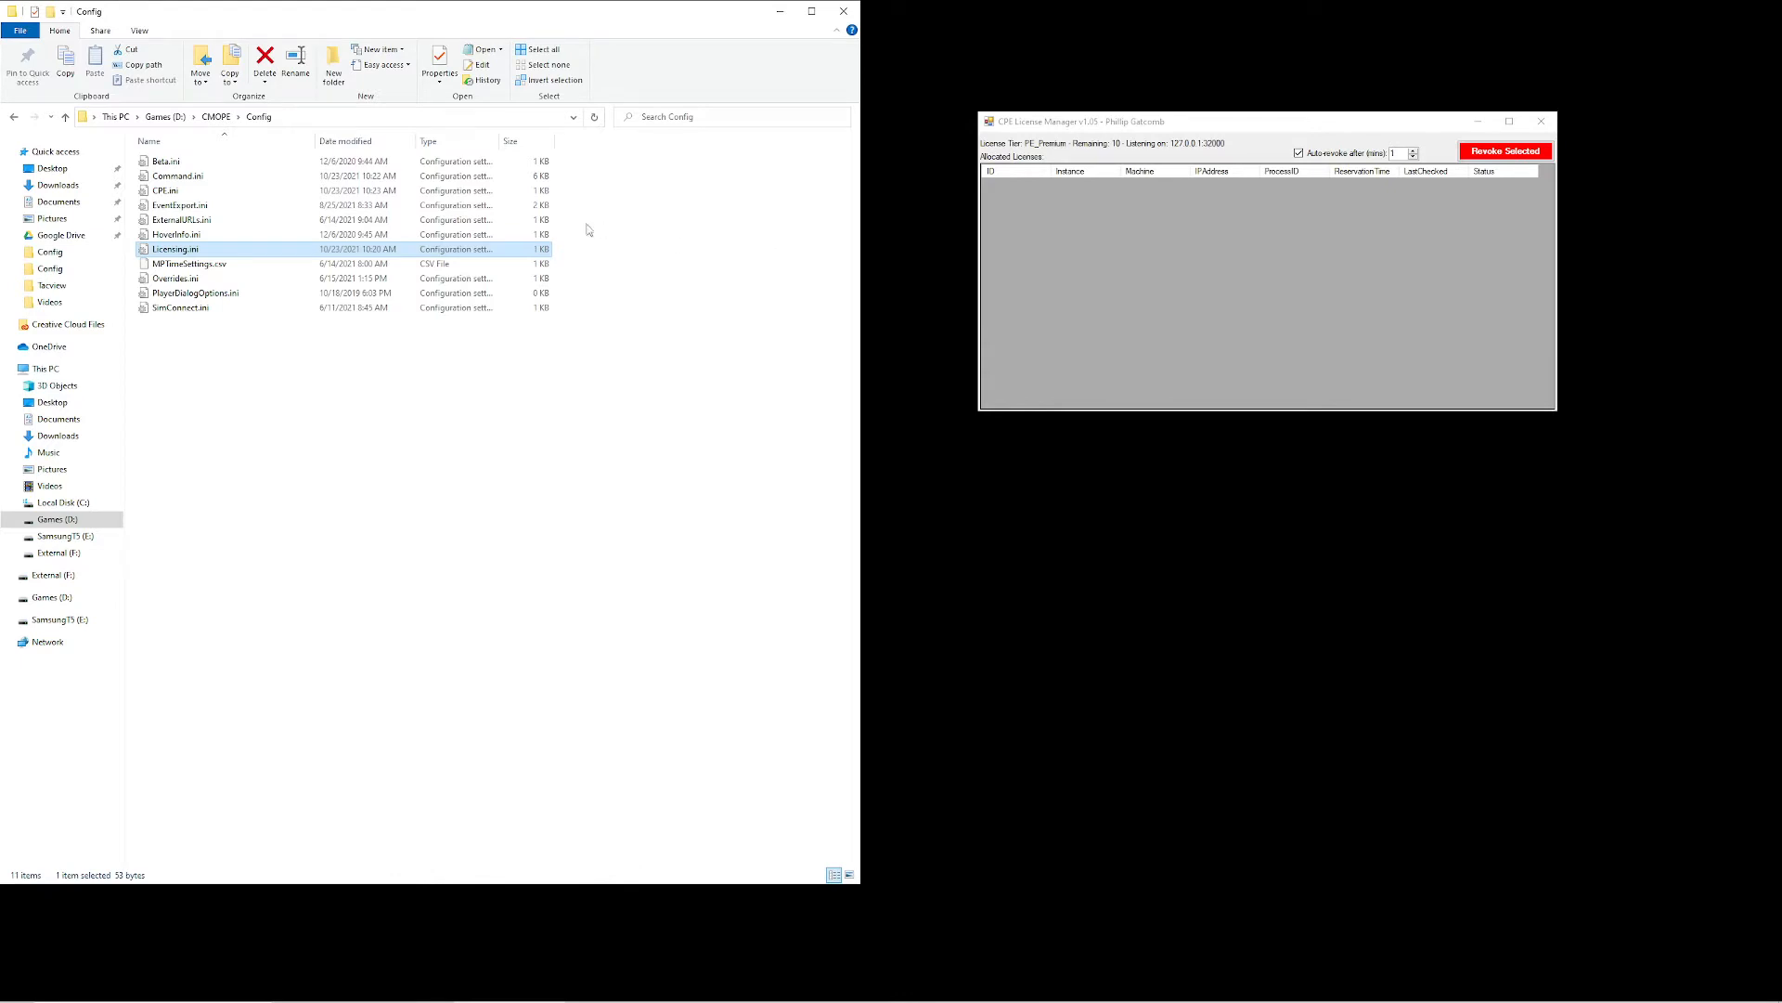
Open CPE.ini, examine the InstanceName entry under General, and close the file
double_click(181, 197)
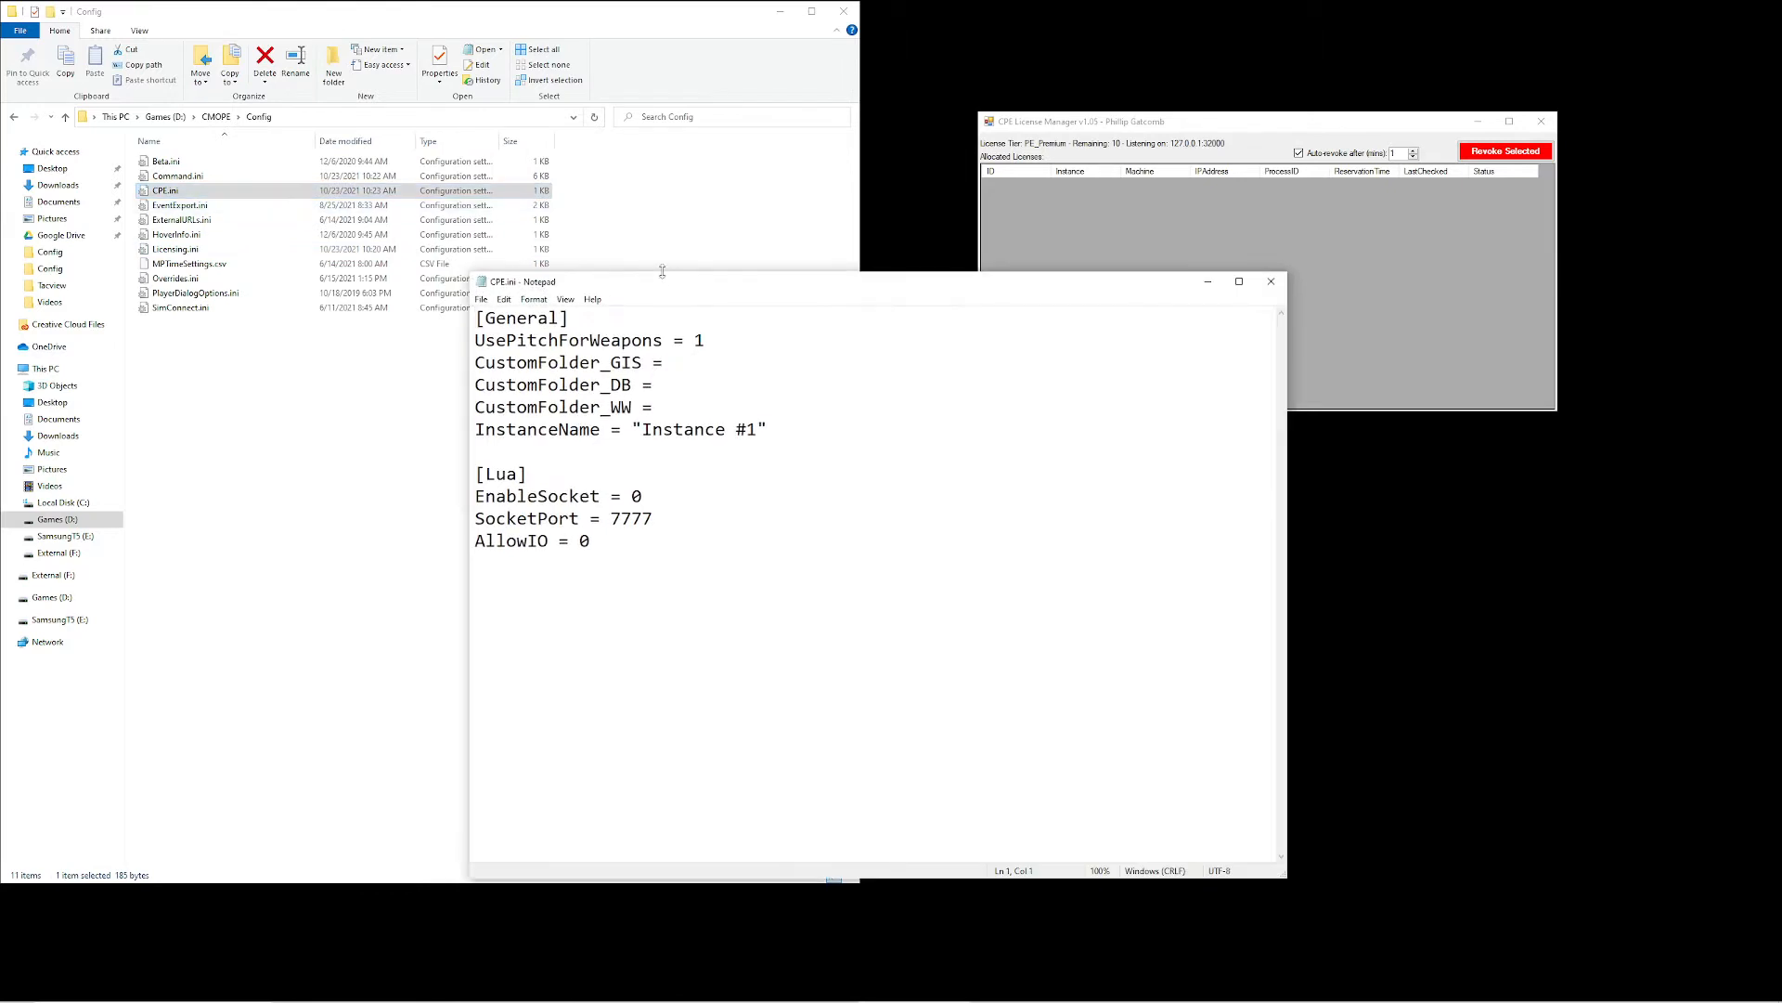
drag(661, 278, 664, 193)
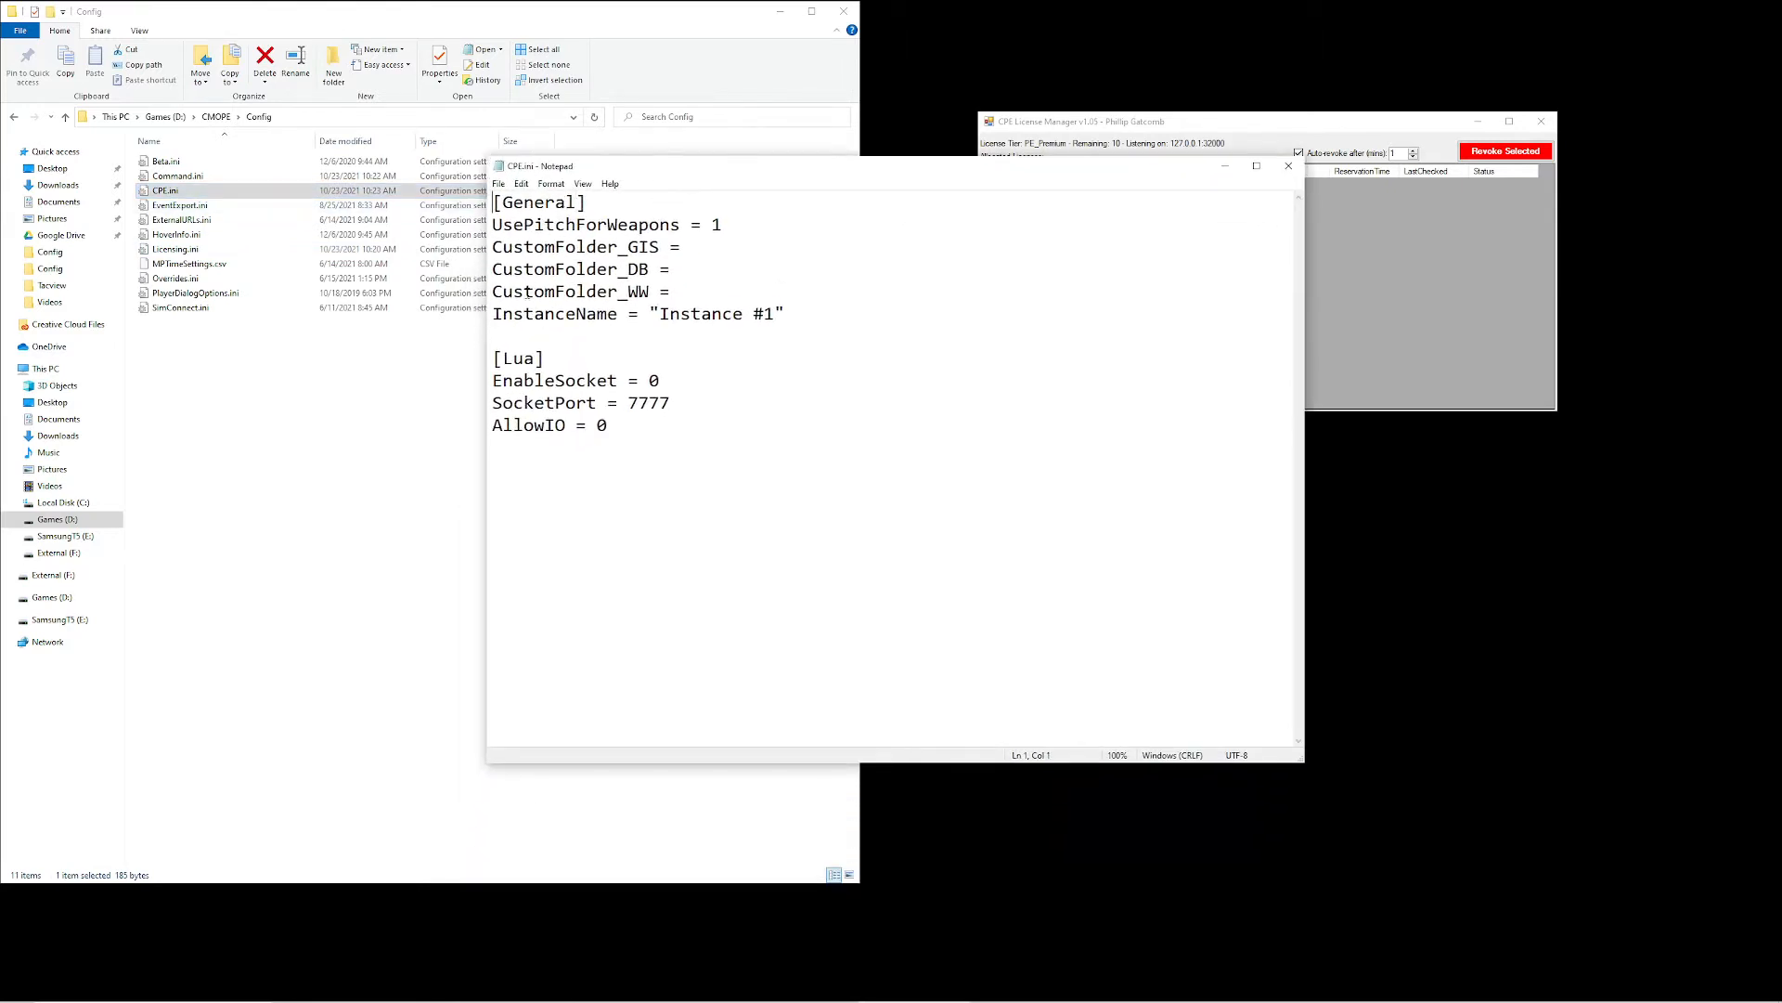
drag(492, 313, 788, 314)
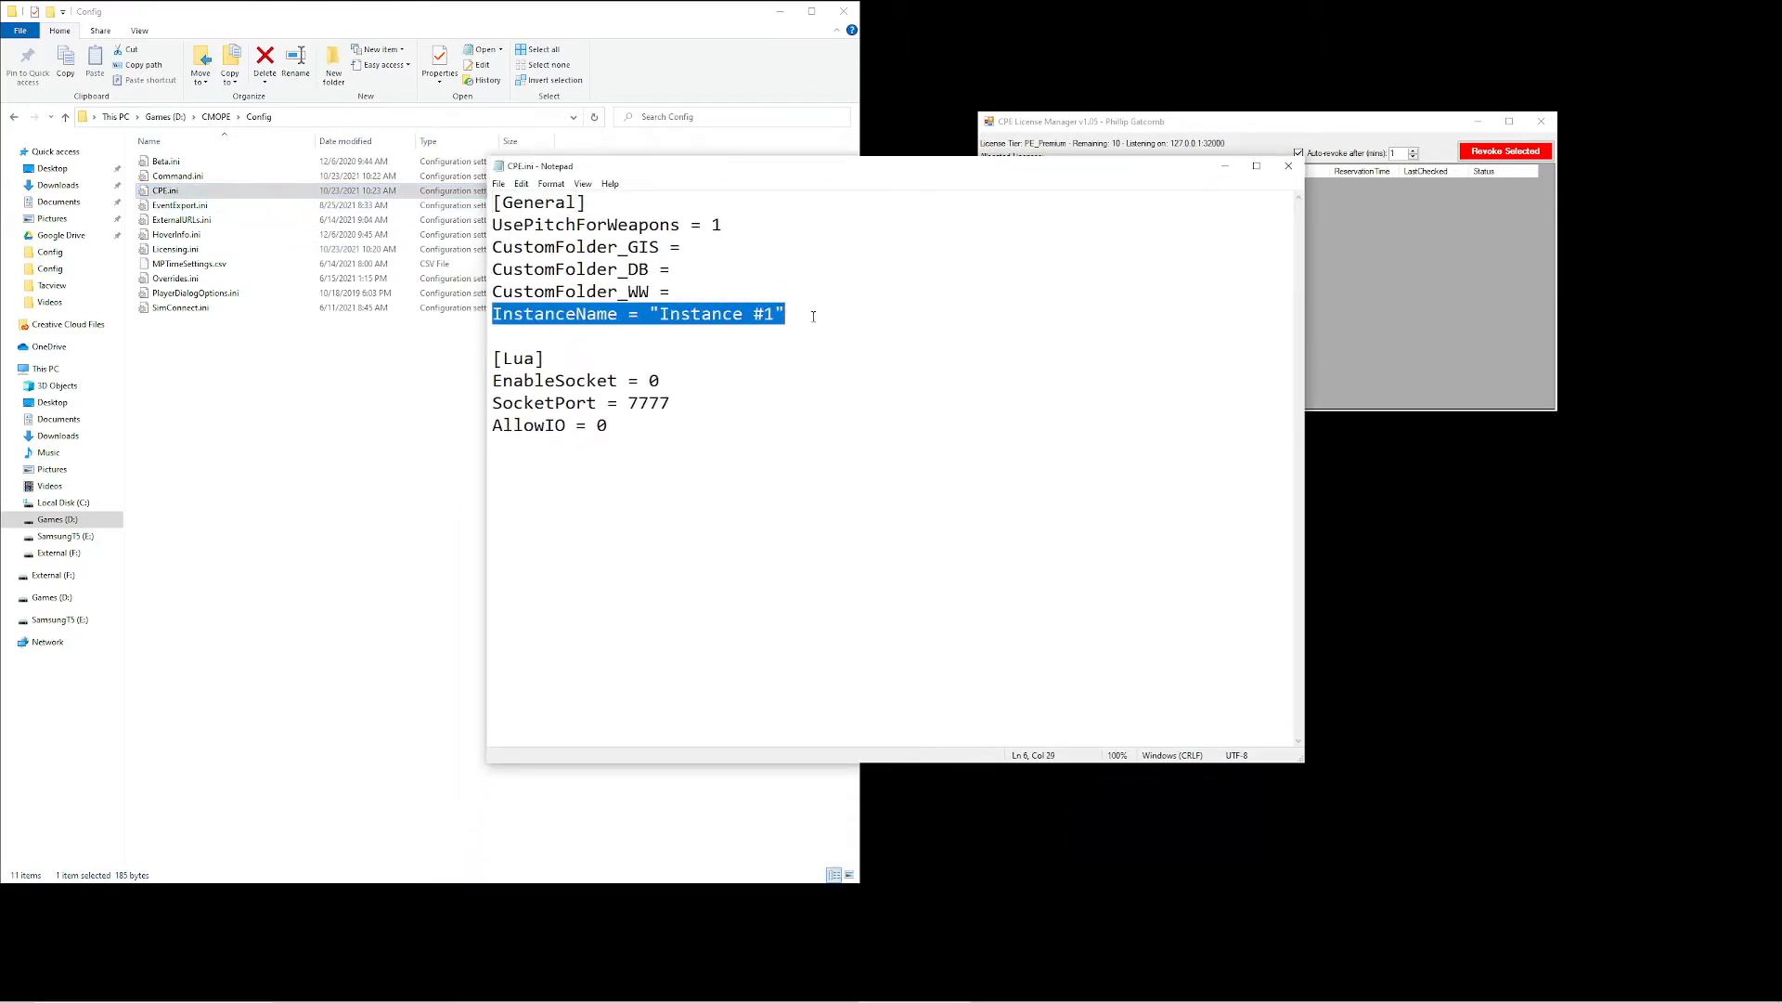
click(788, 314)
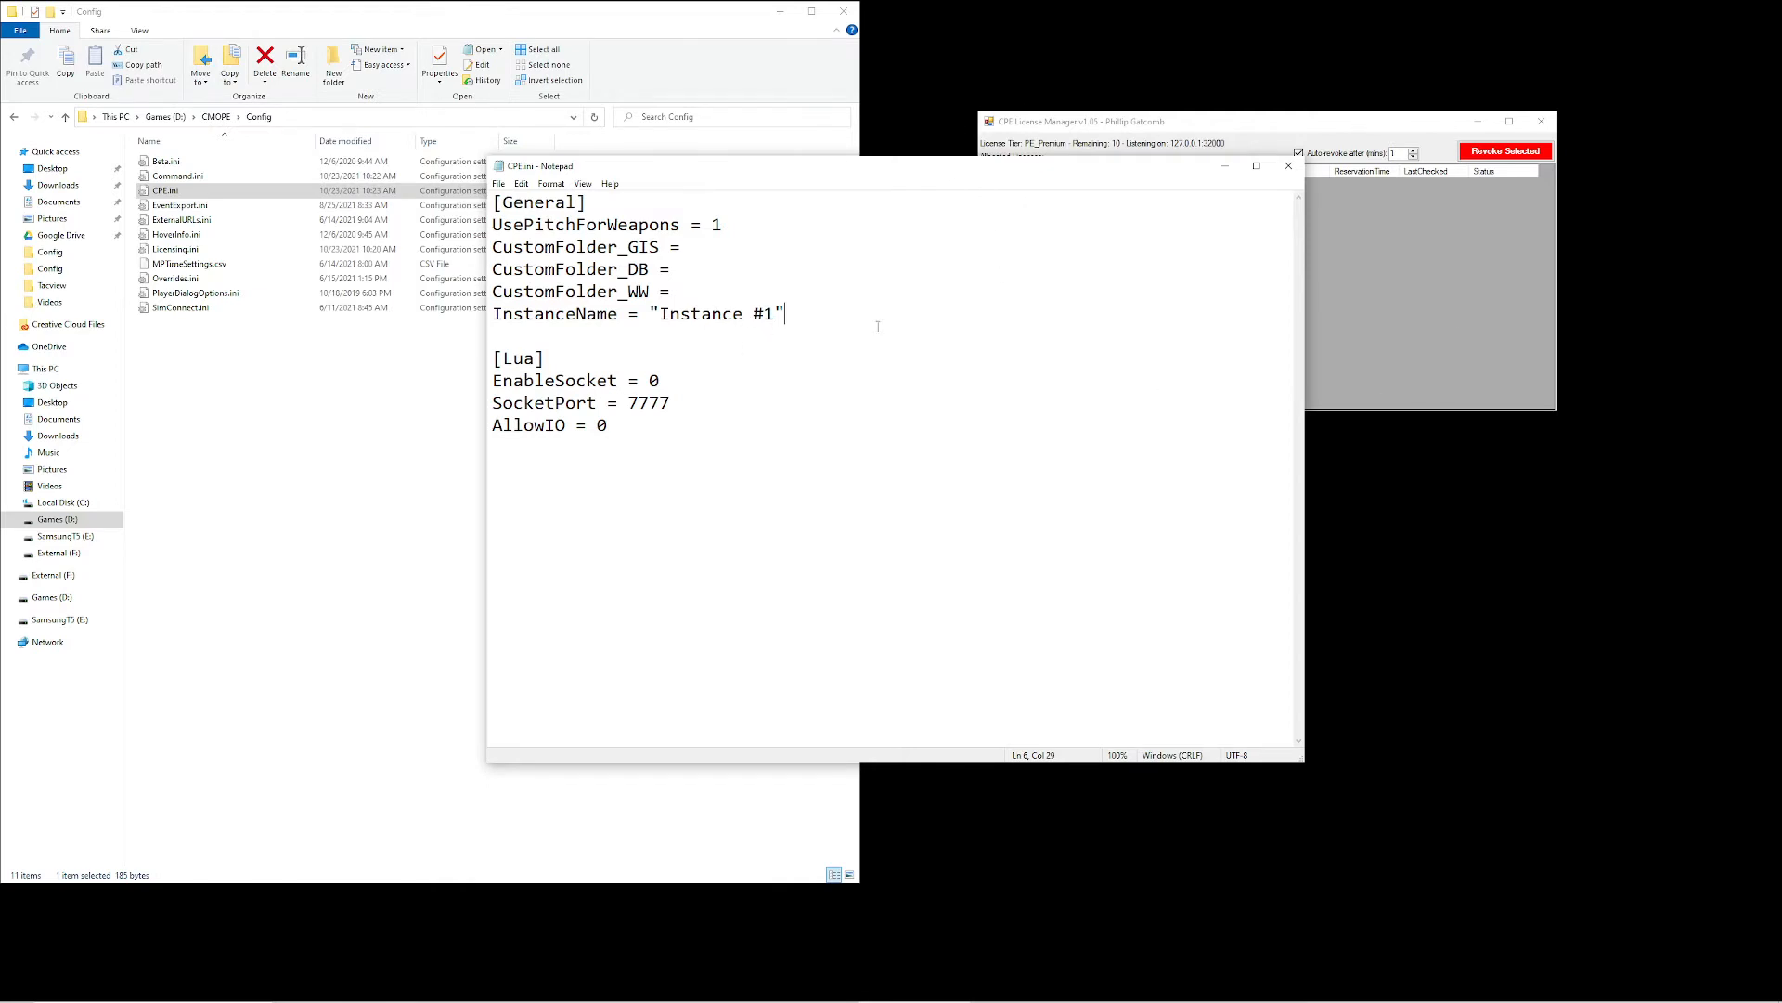
click(1287, 167)
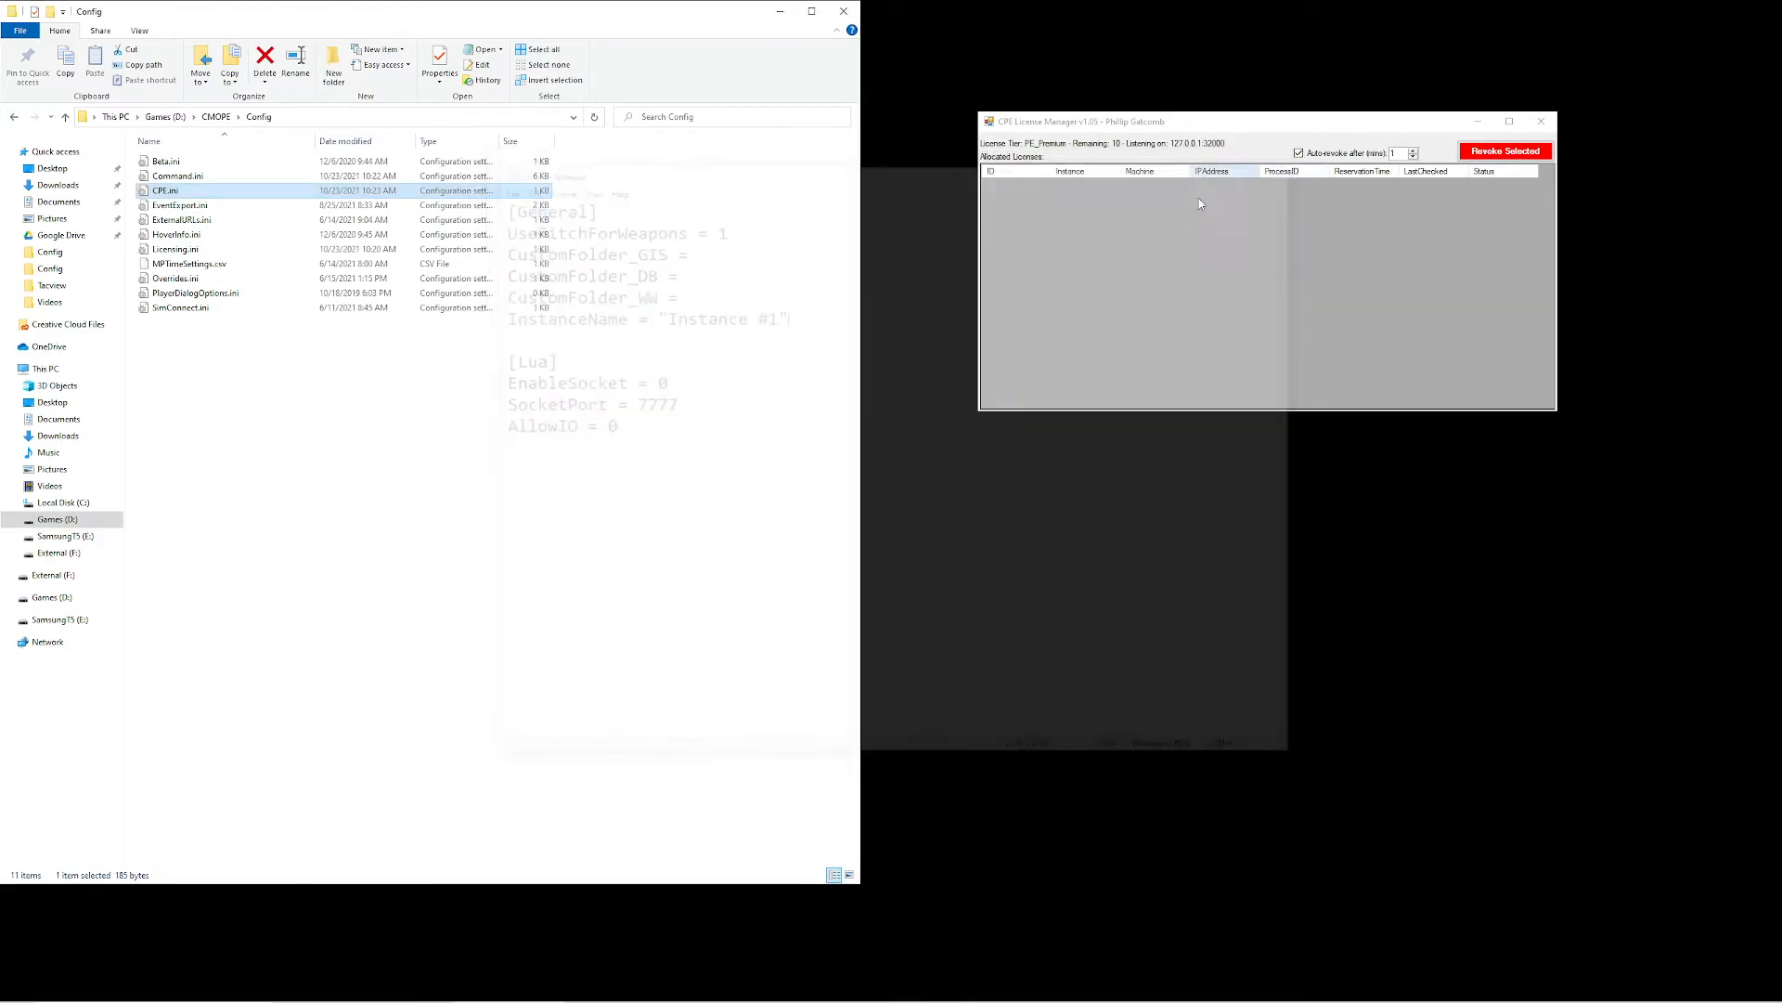
Return to the CMOPE folder and find the License.dat.old file among the license files
key(alt+Up)
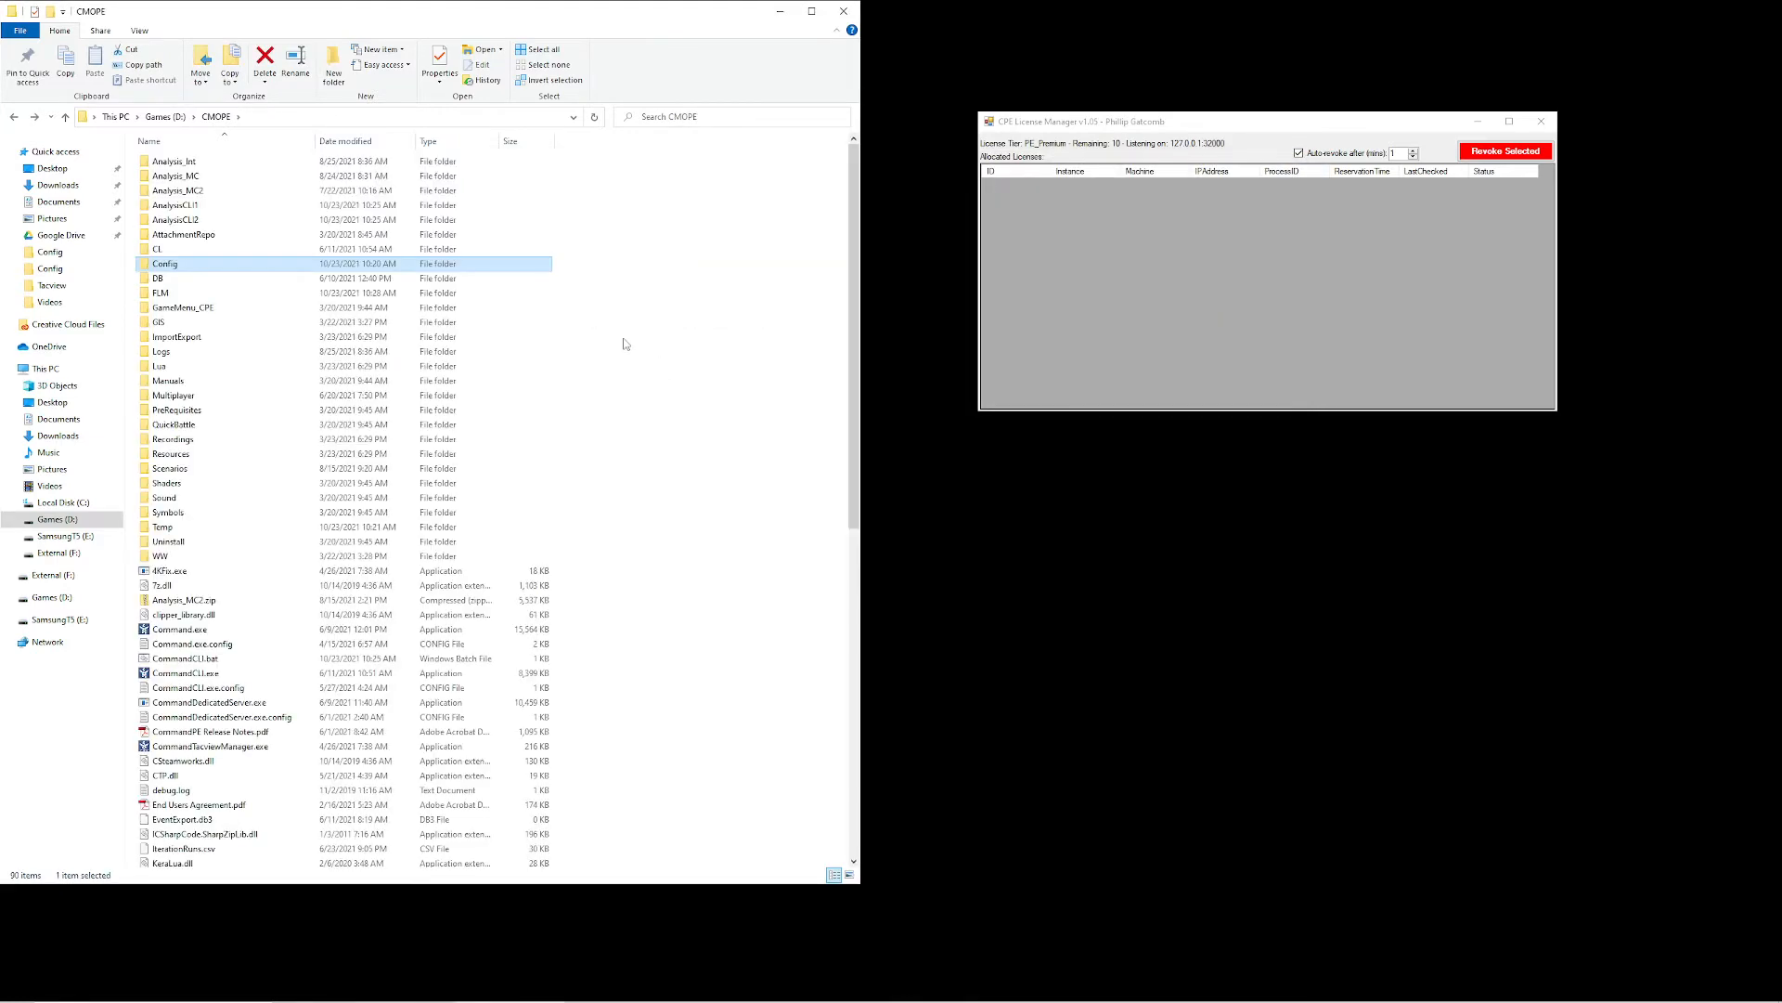
scroll(625, 344, down, 3)
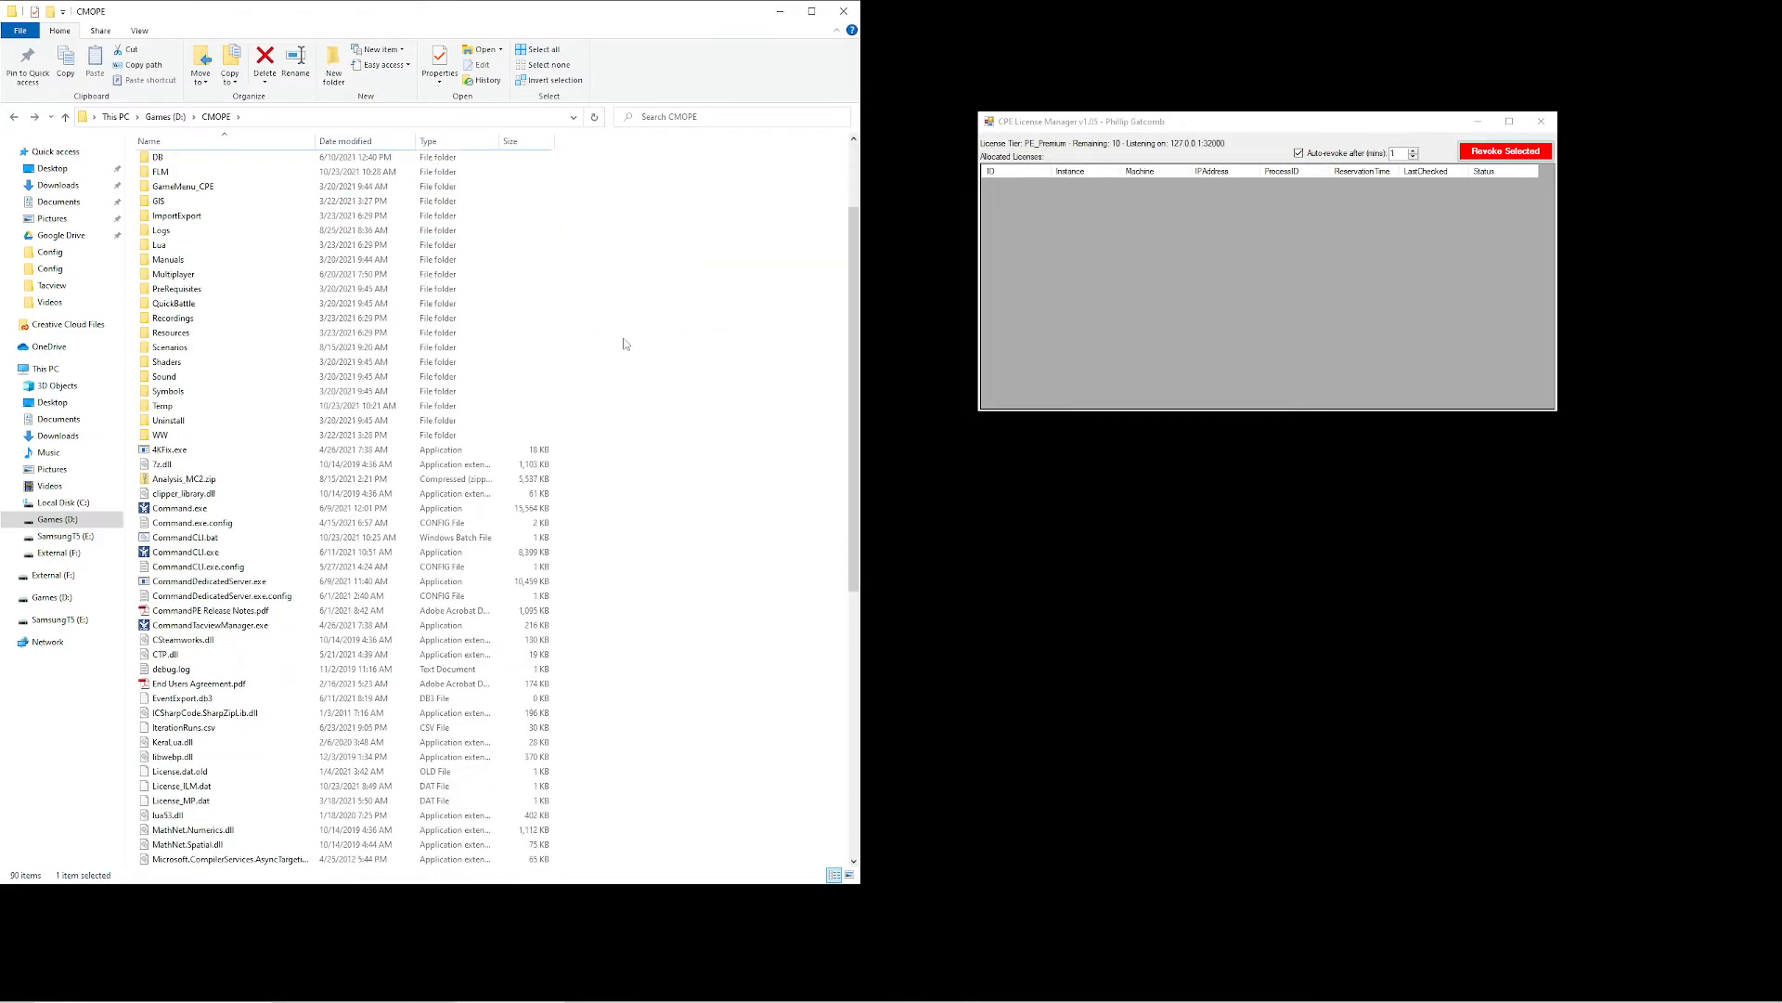
scroll(625, 344, down, 1)
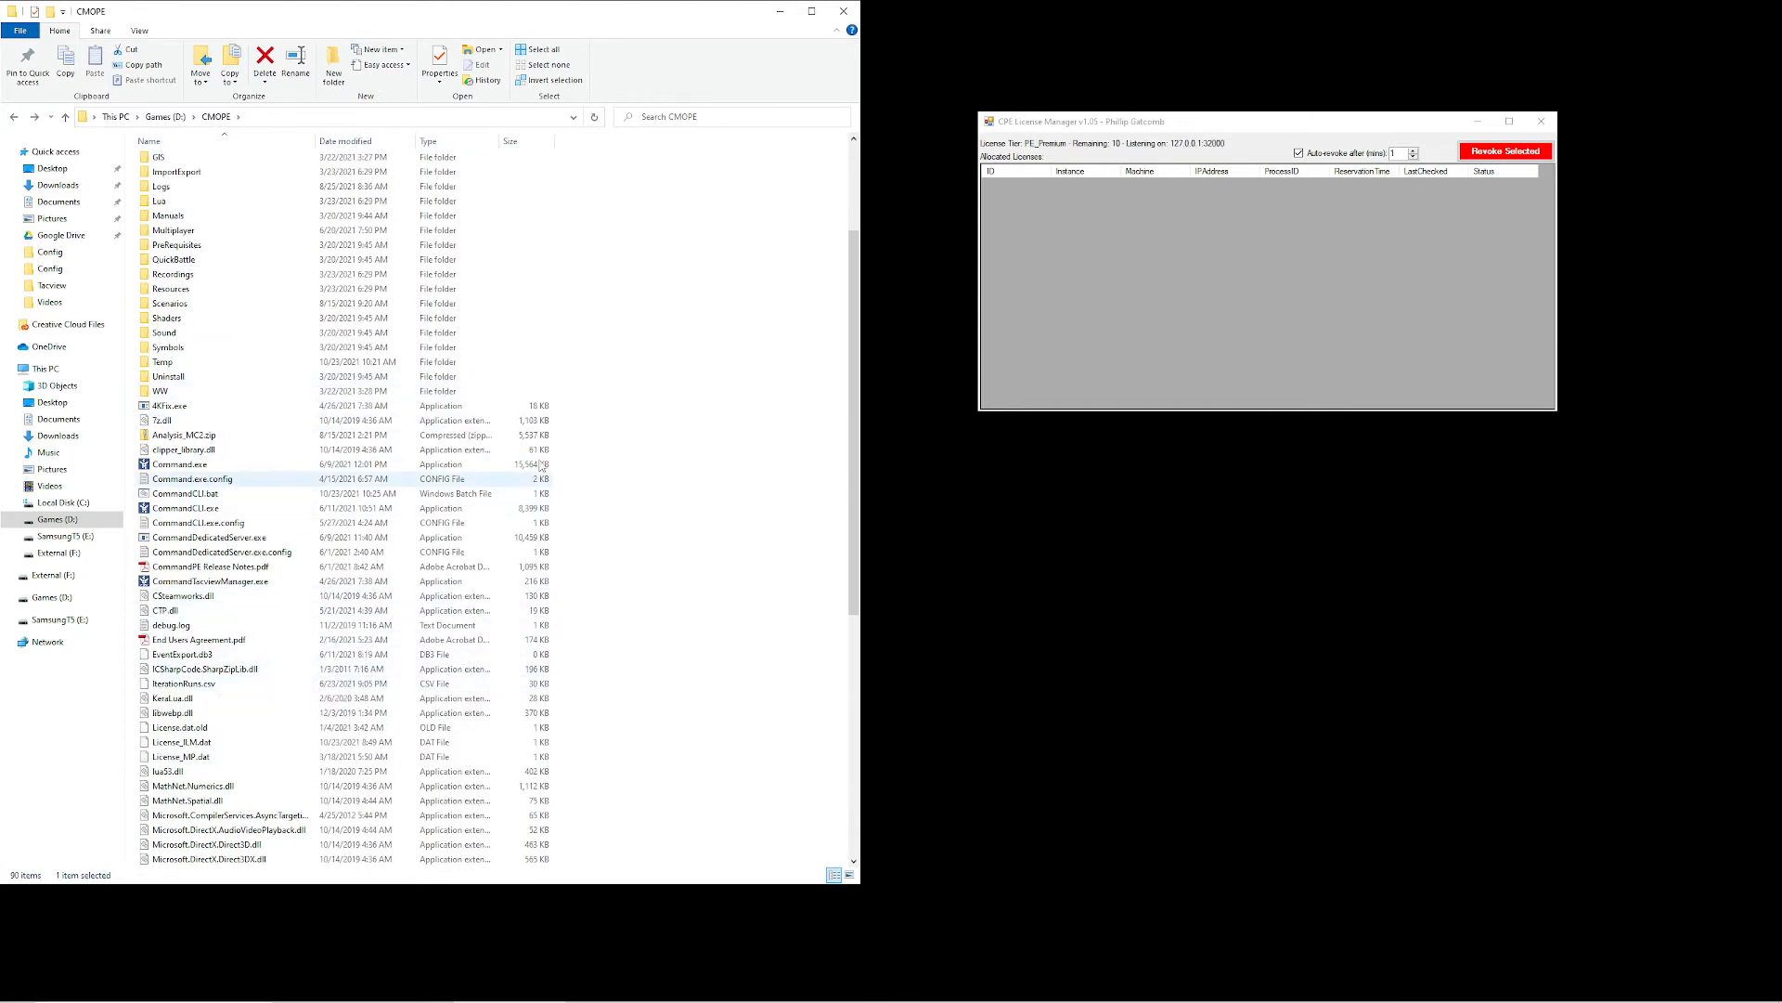
scroll(659, 362, down, 2)
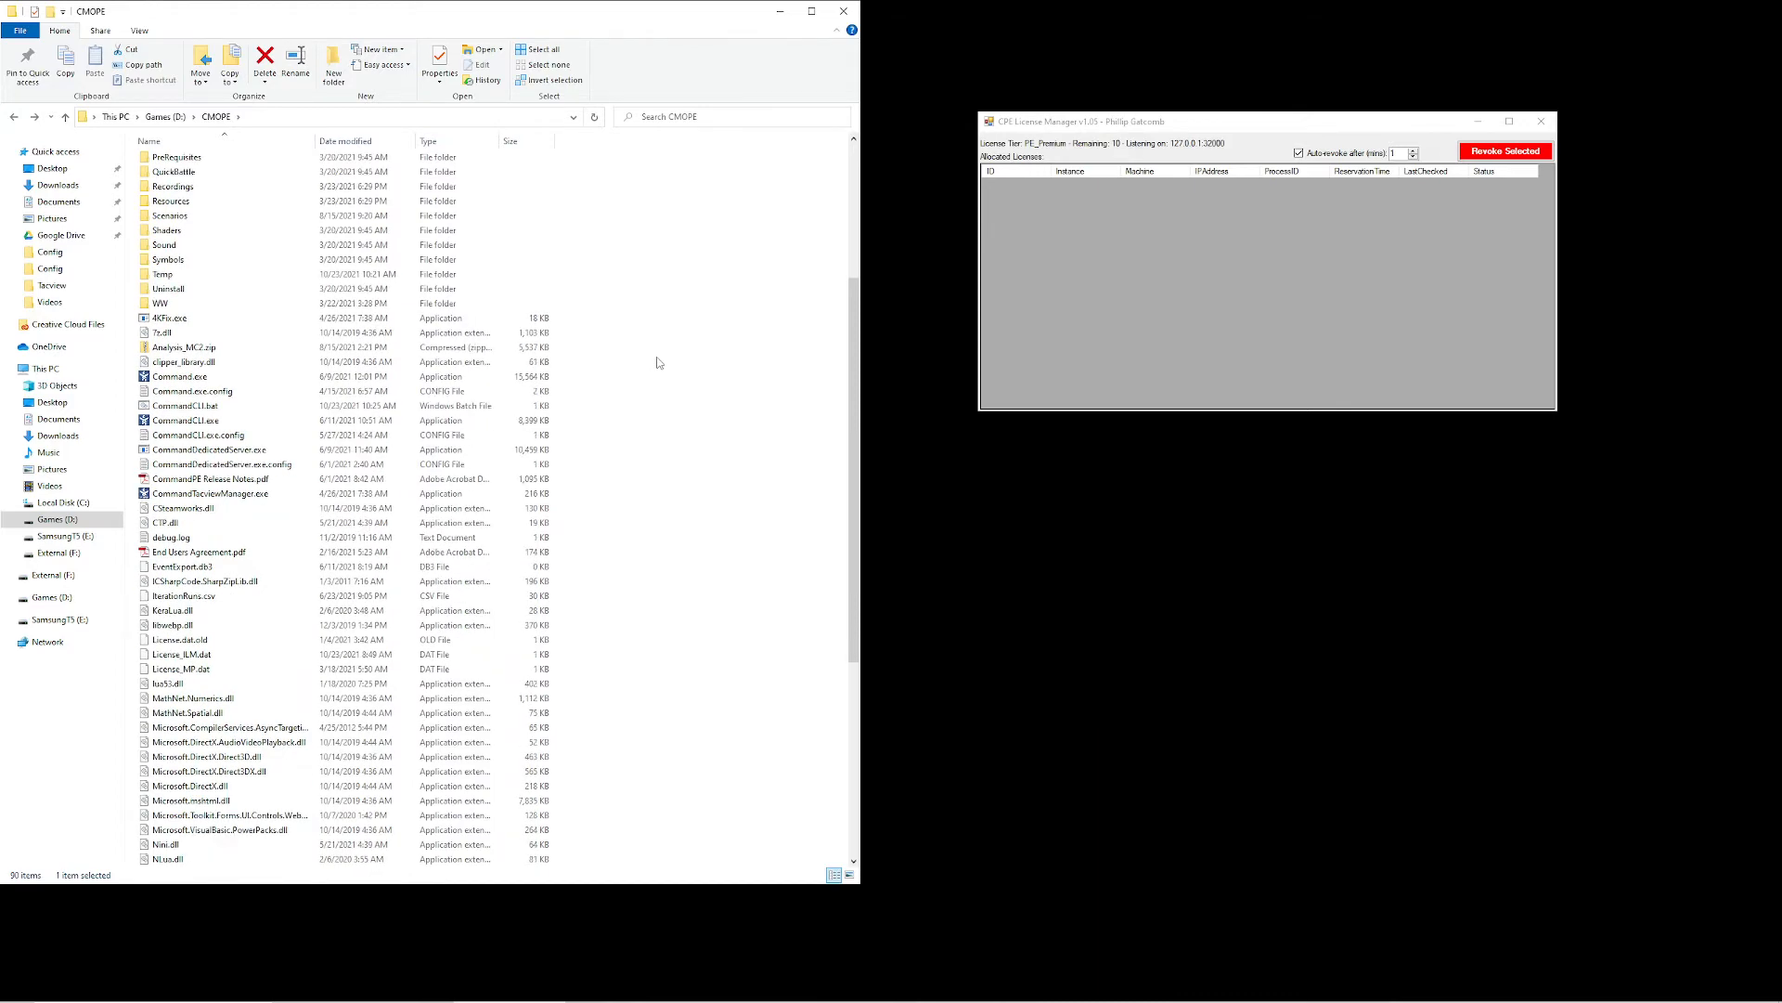
scroll(659, 362, down, 4)
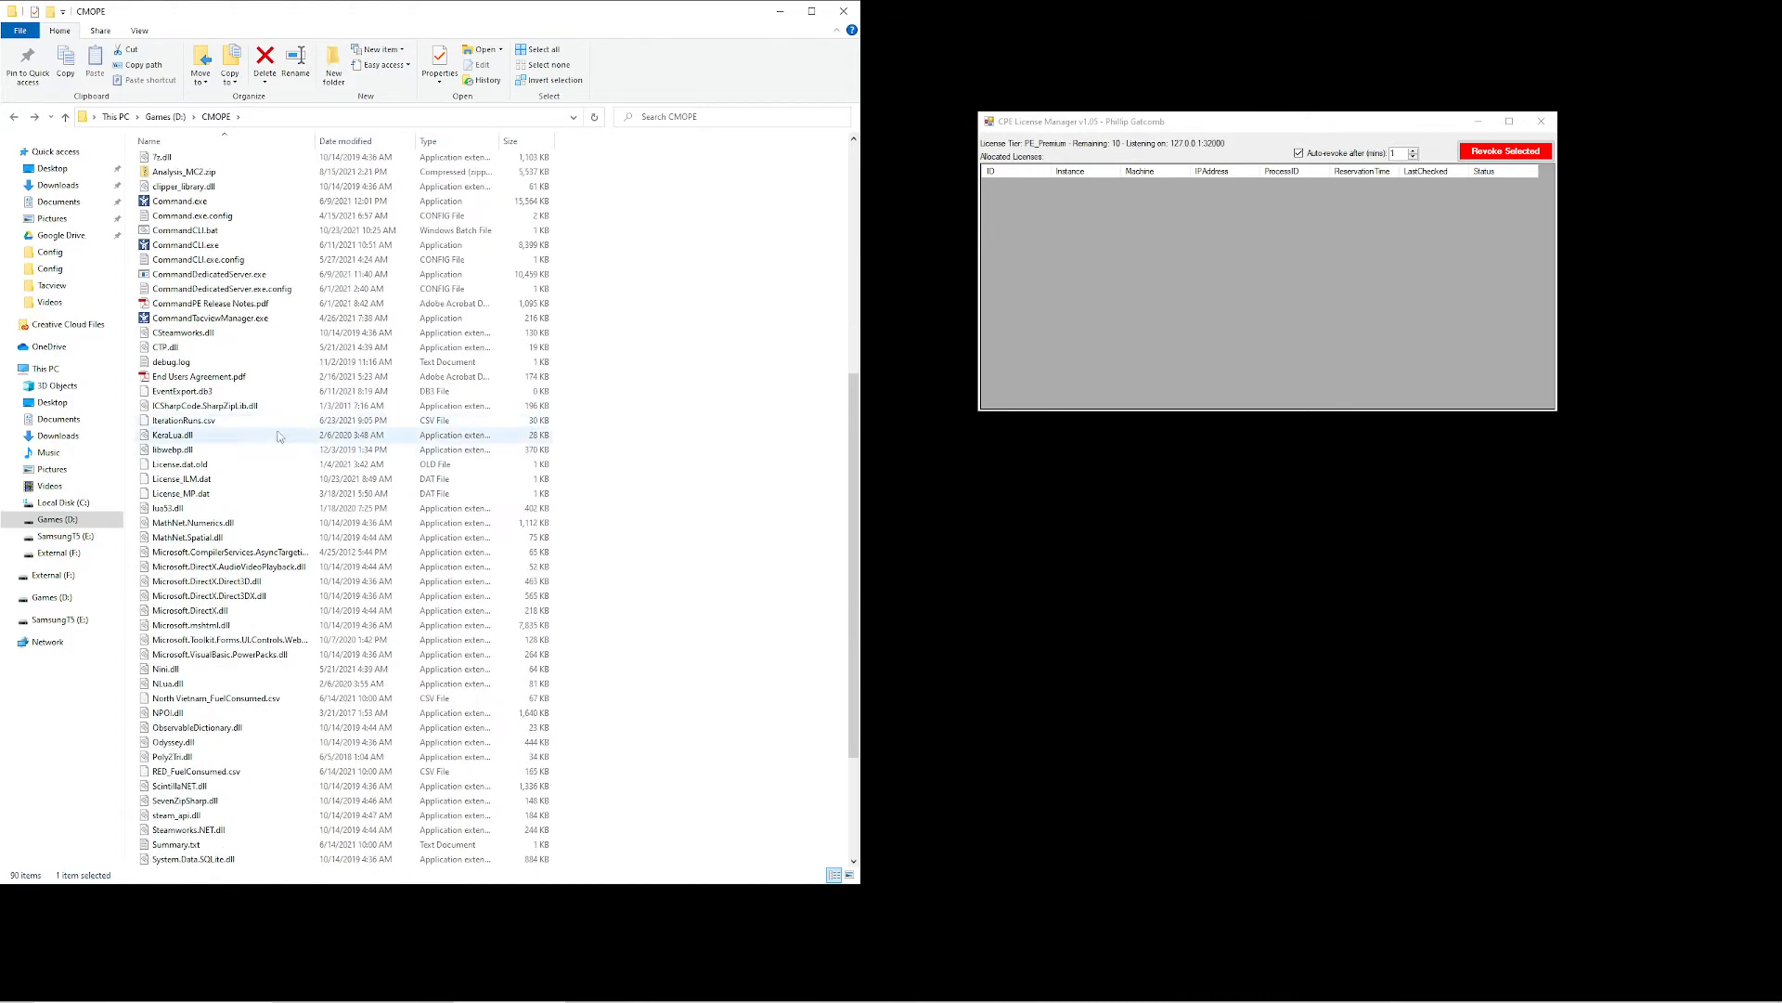
click(198, 467)
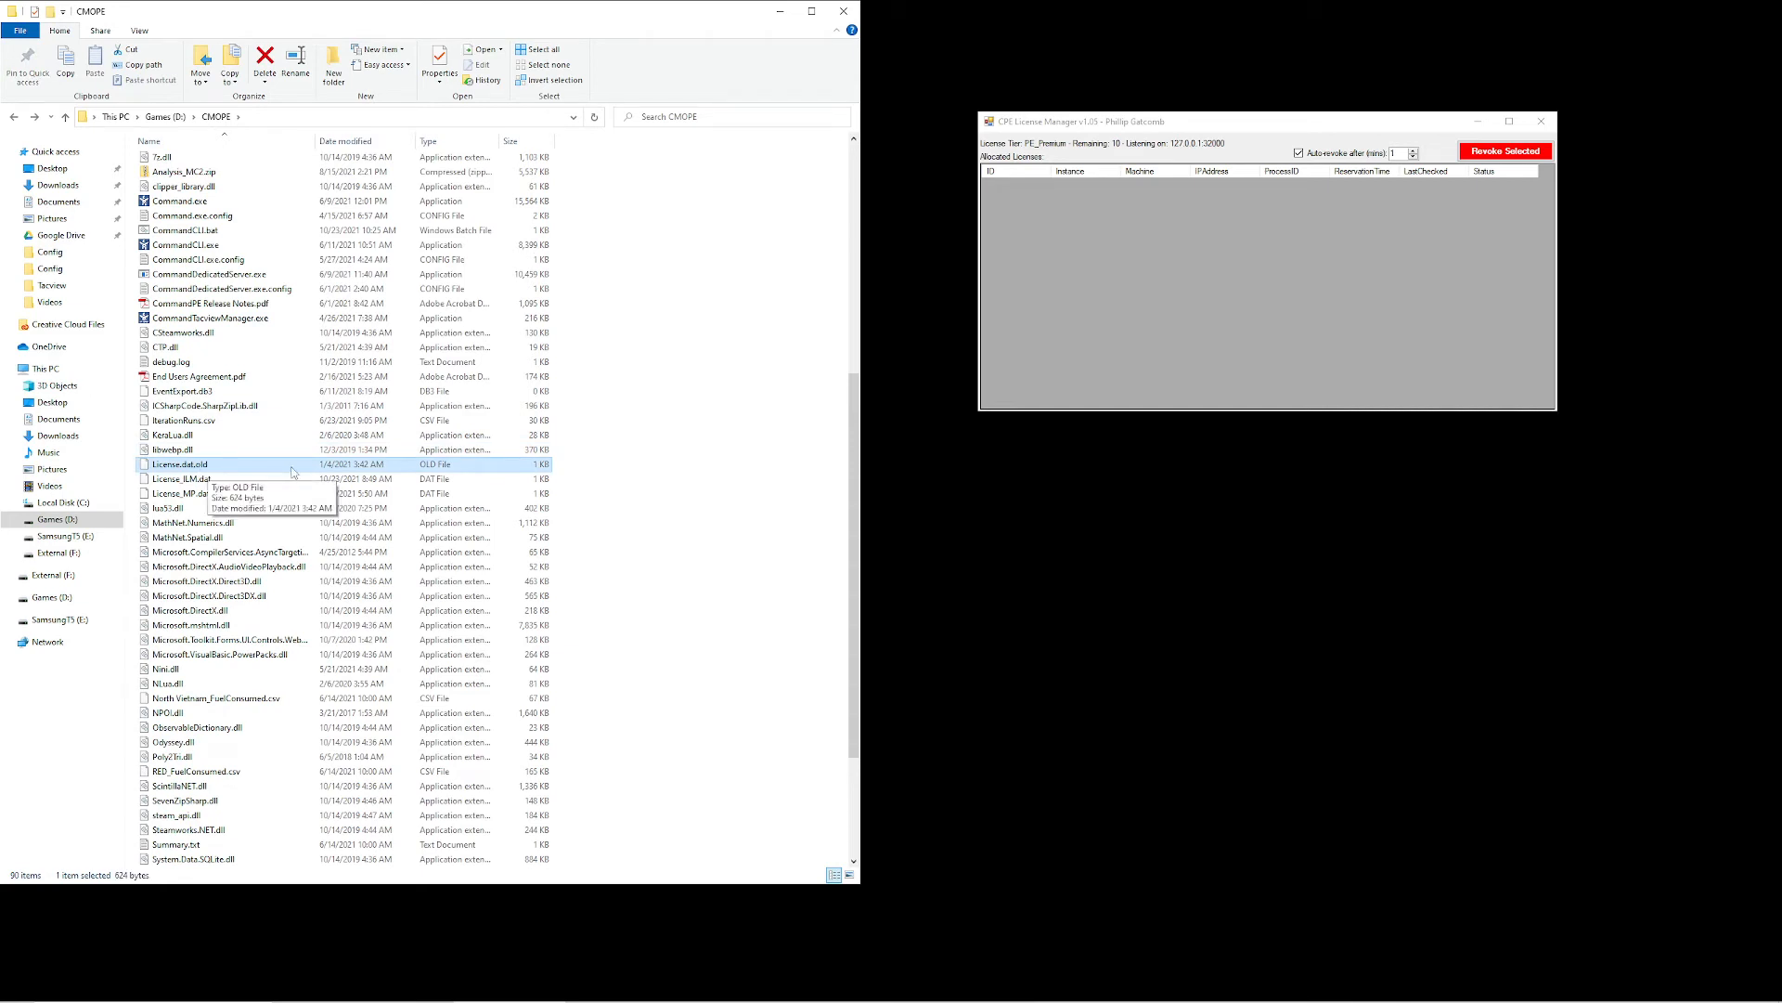
click(663, 436)
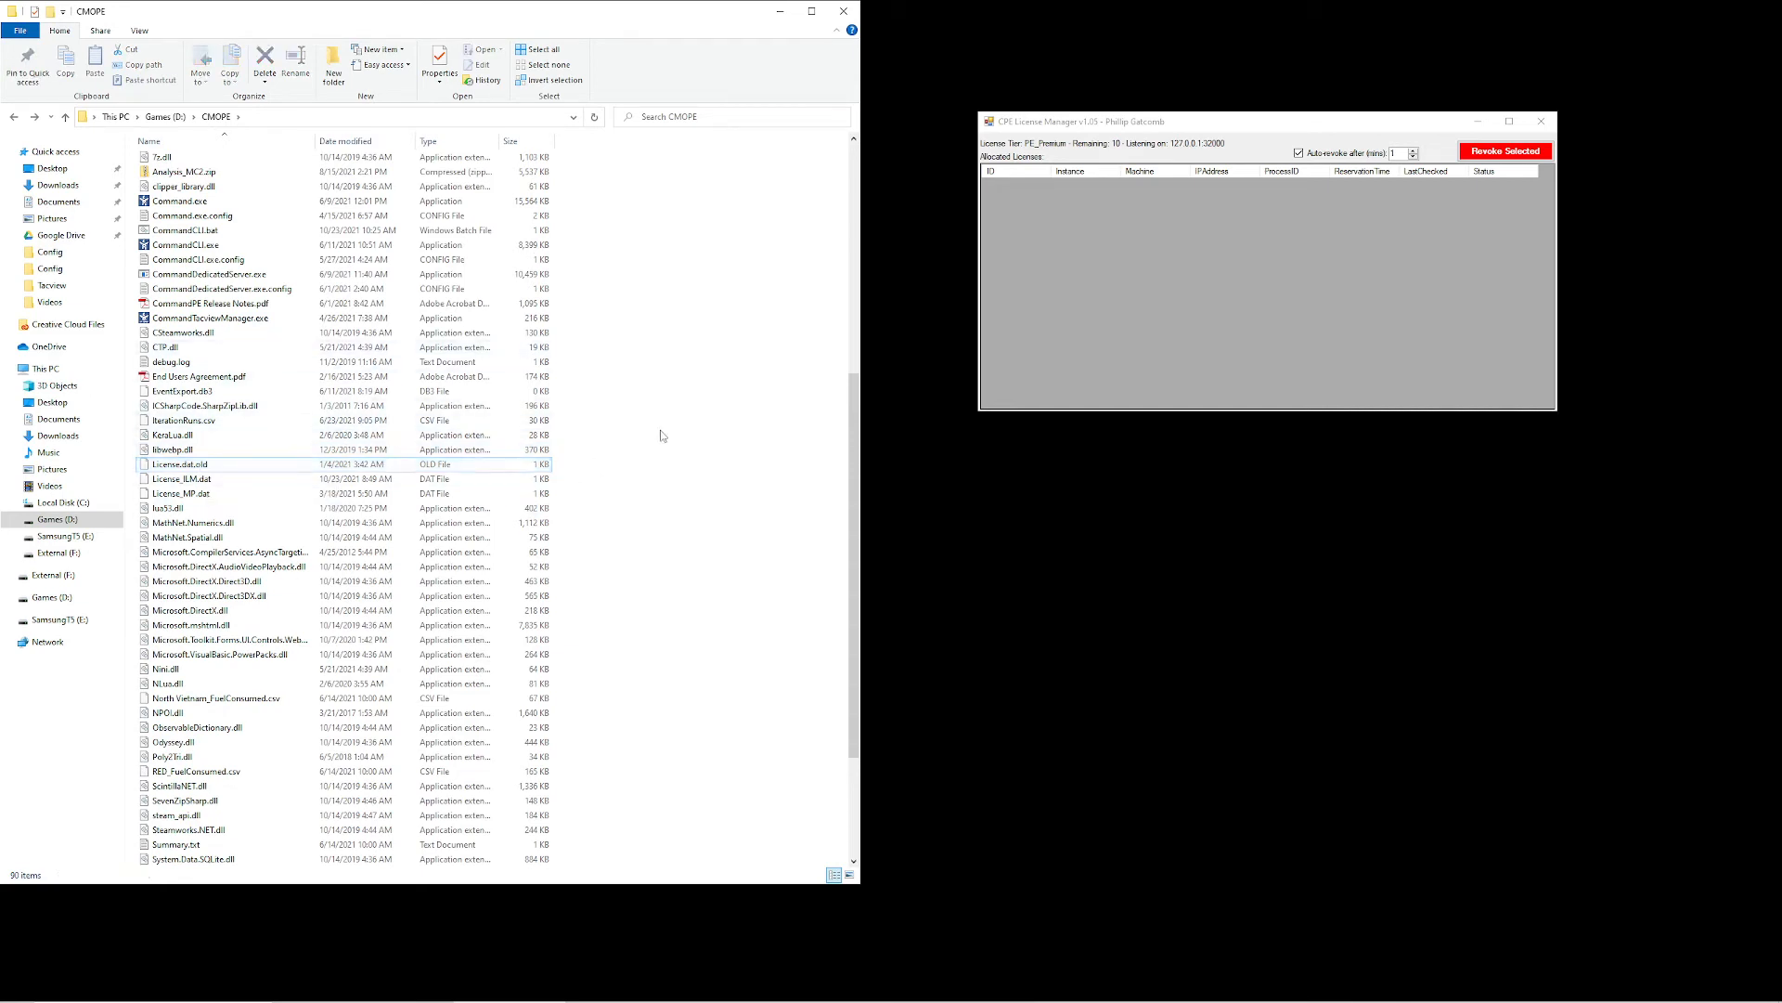
Launch Command.exe from the CMOPE folder and bring the License Manager window in front of it to check the allocated licenses
scroll(653, 474, up, 4)
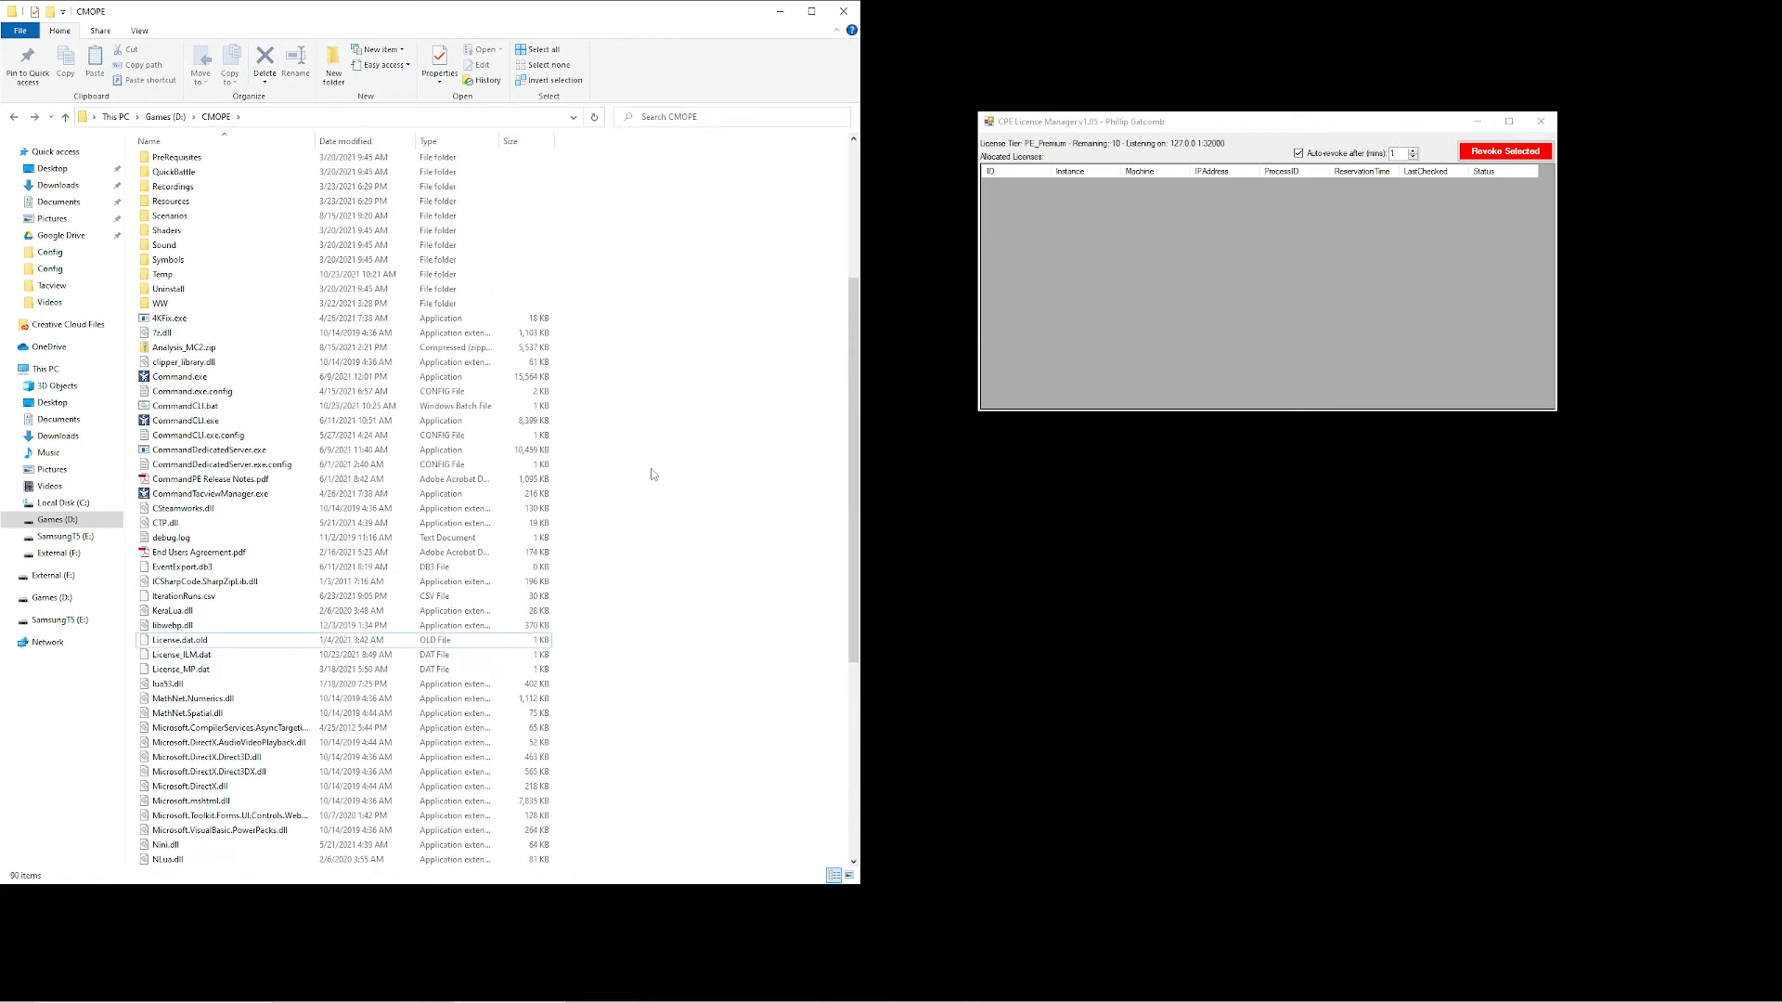
click(324, 376)
double_click(321, 376)
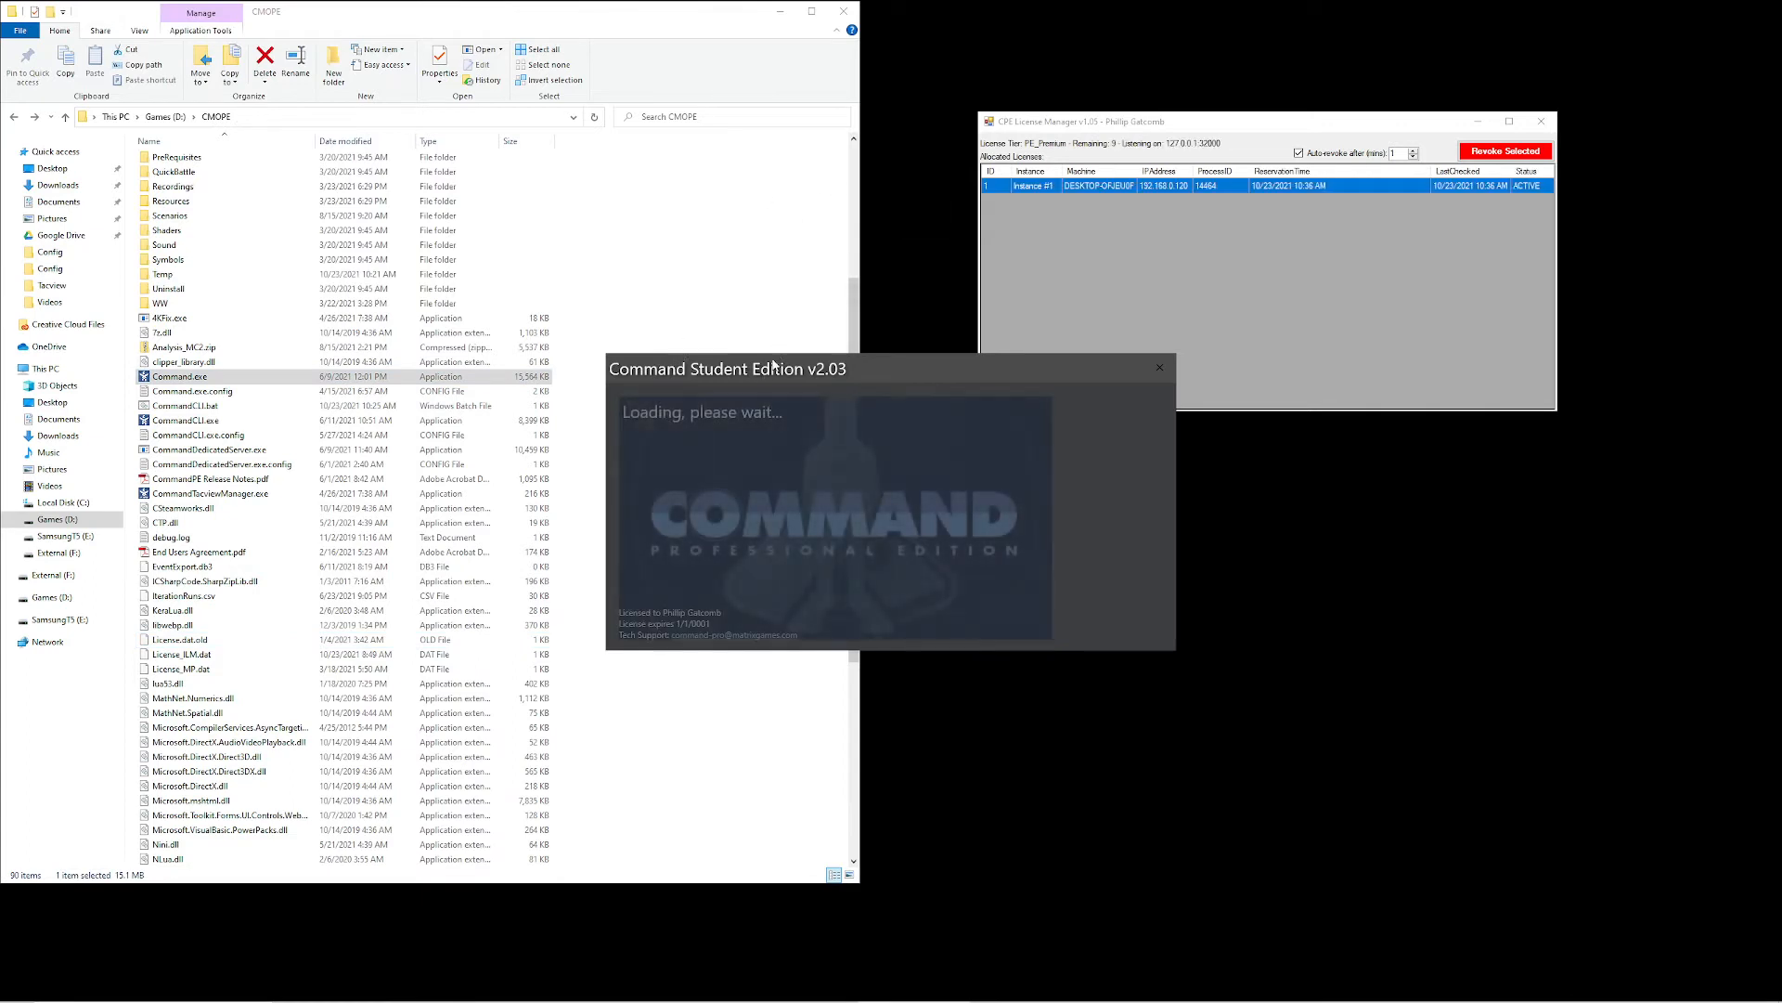
drag(1179, 119, 1105, 150)
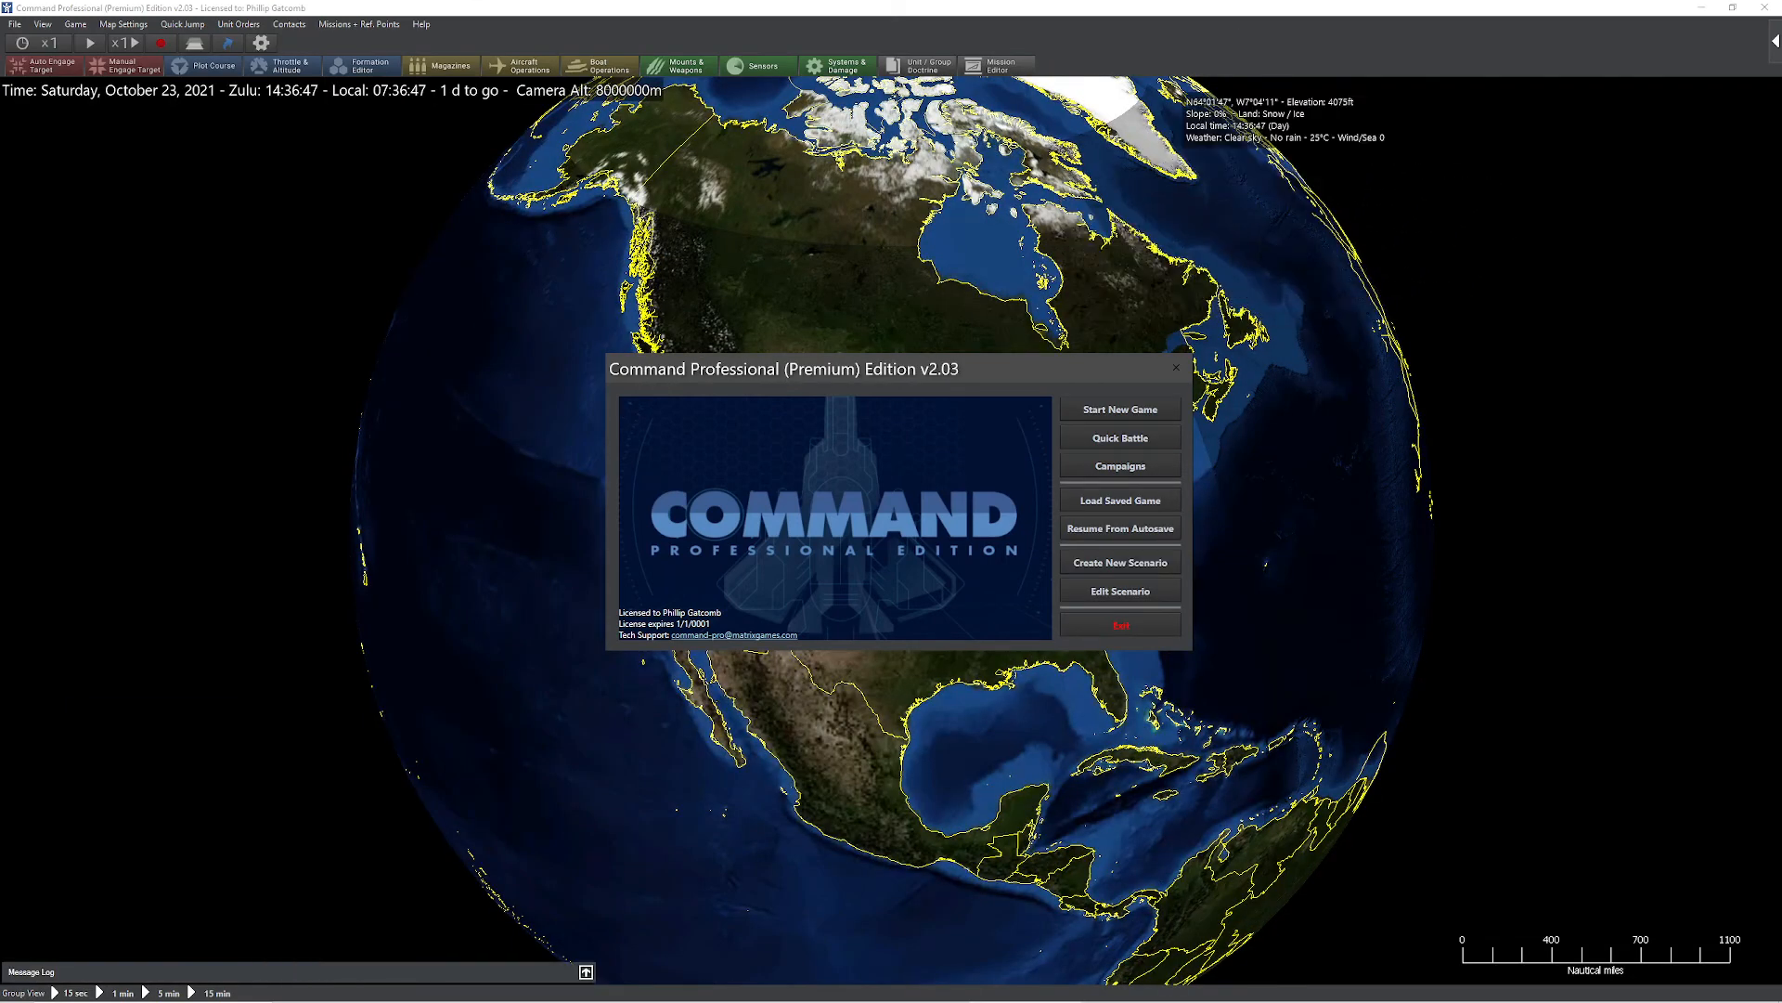
key(alt+Tab)
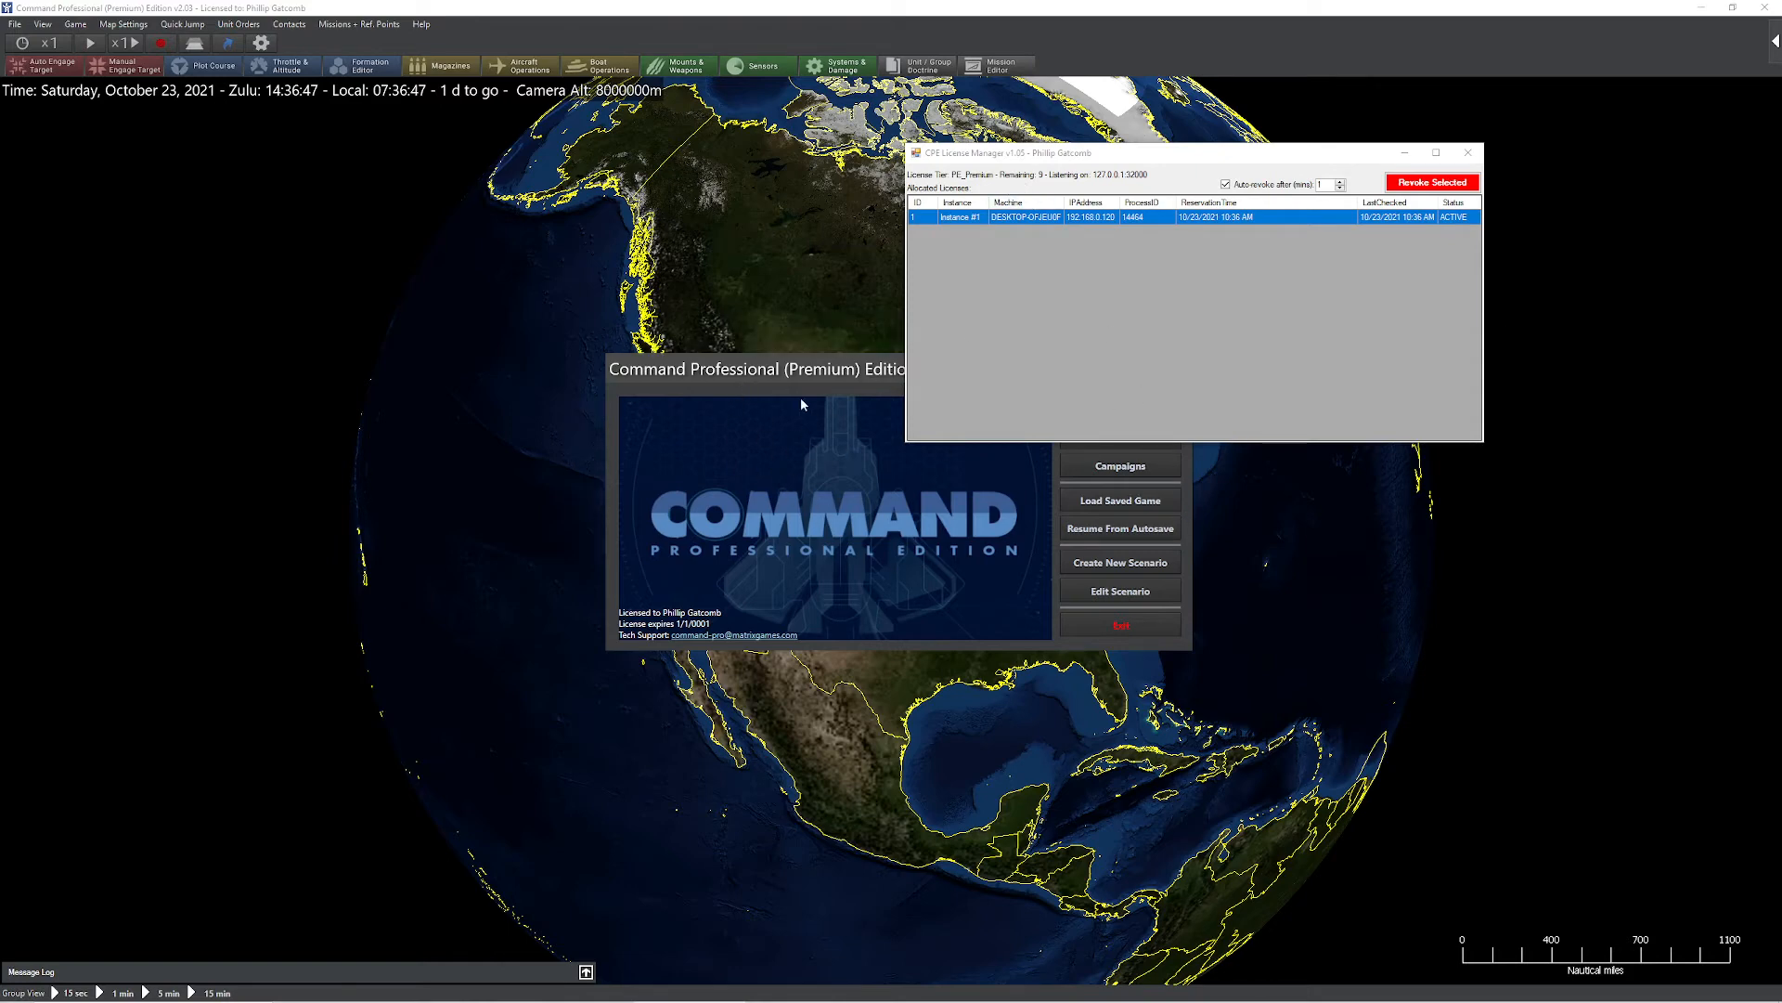
Exit Command, confirming the prompt, and return to the CMOPE folder window
click(1121, 625)
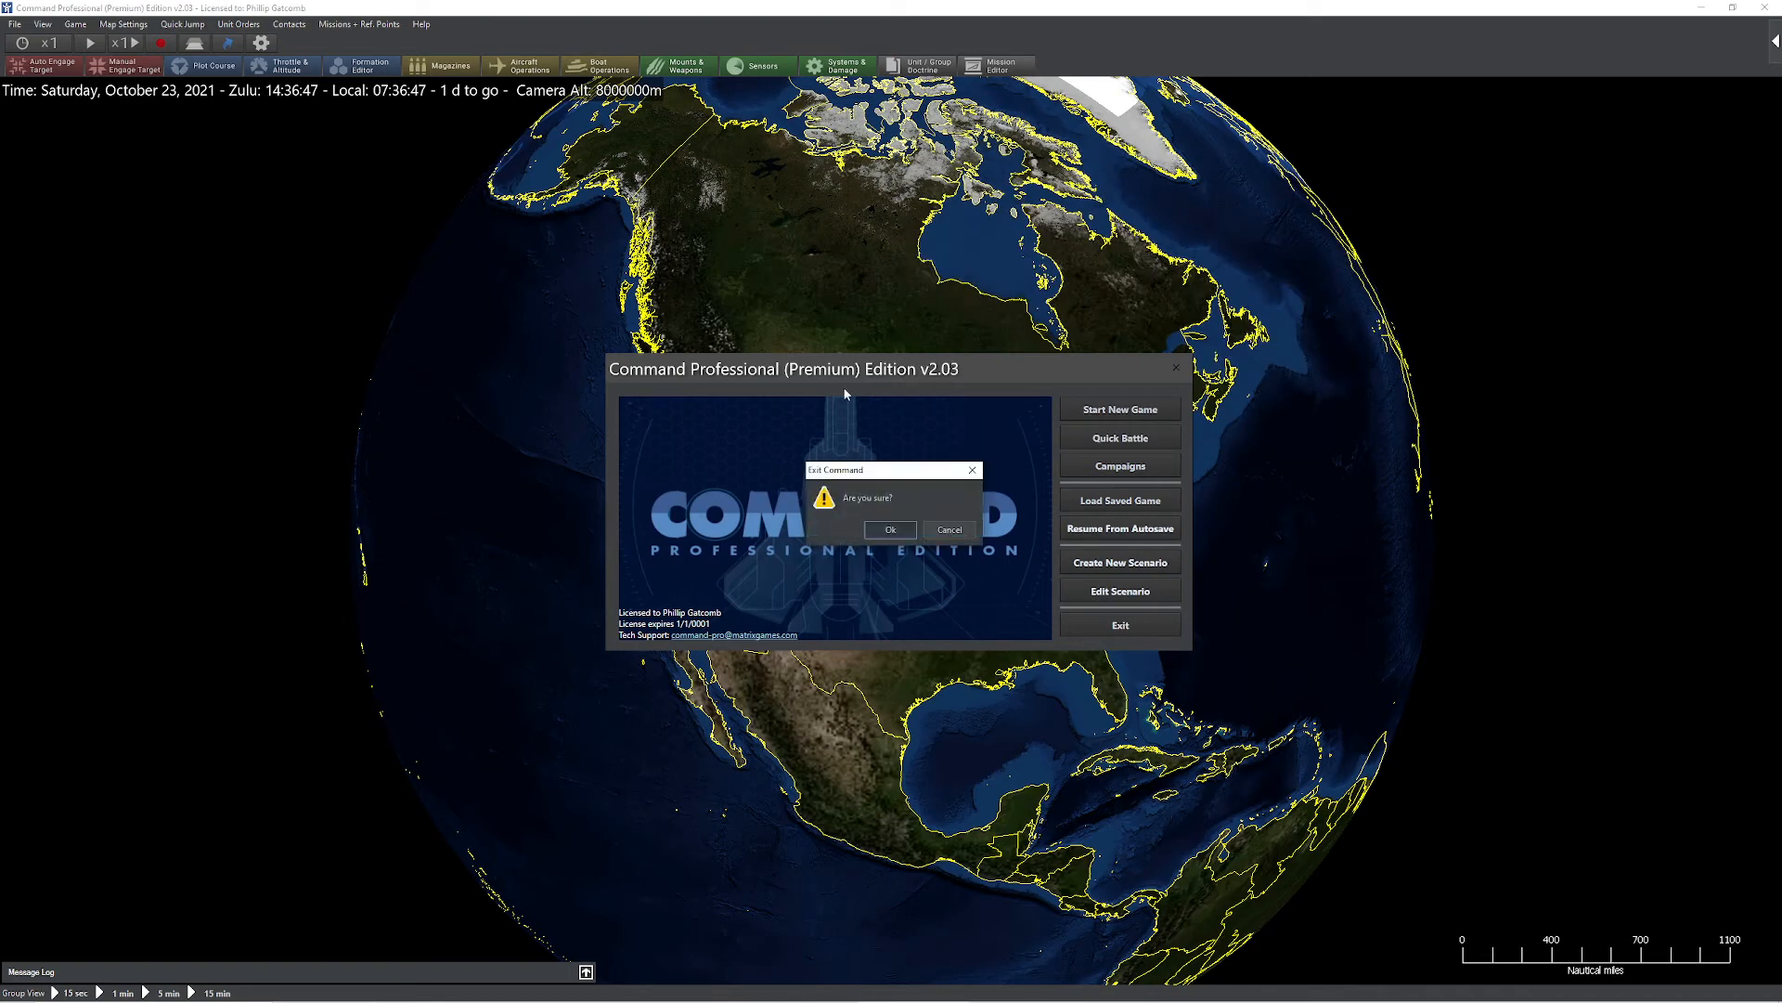
click(887, 528)
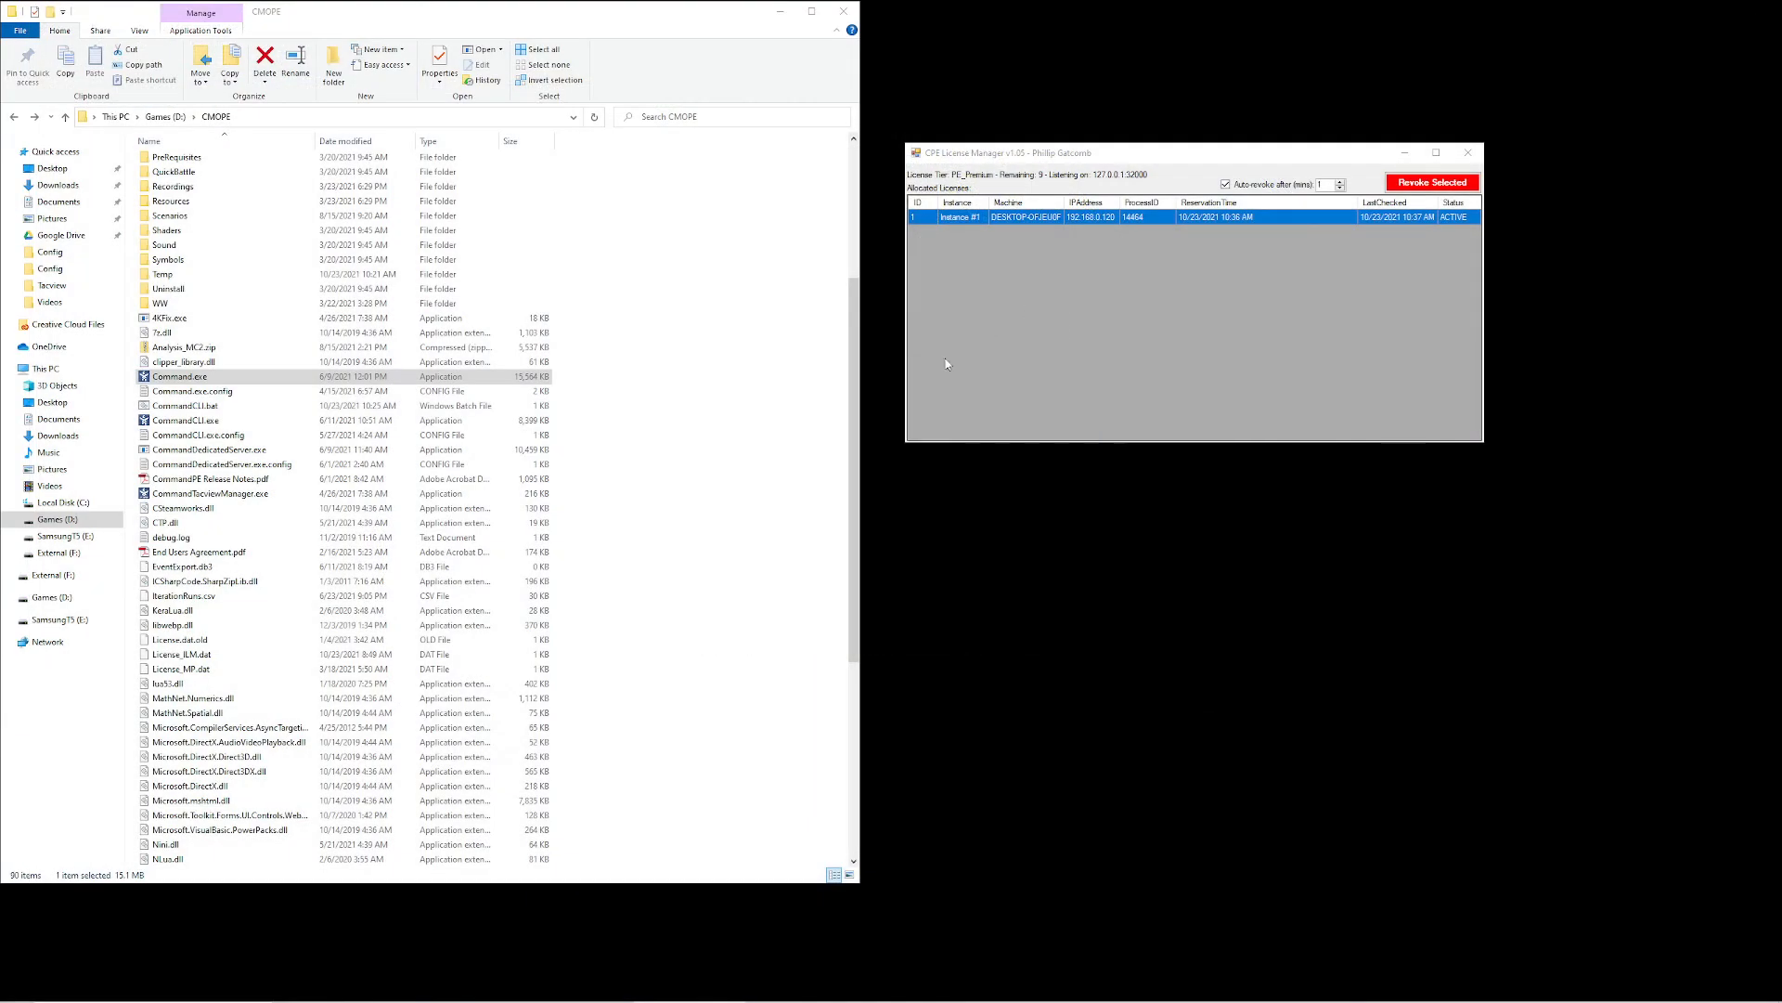
click(788, 293)
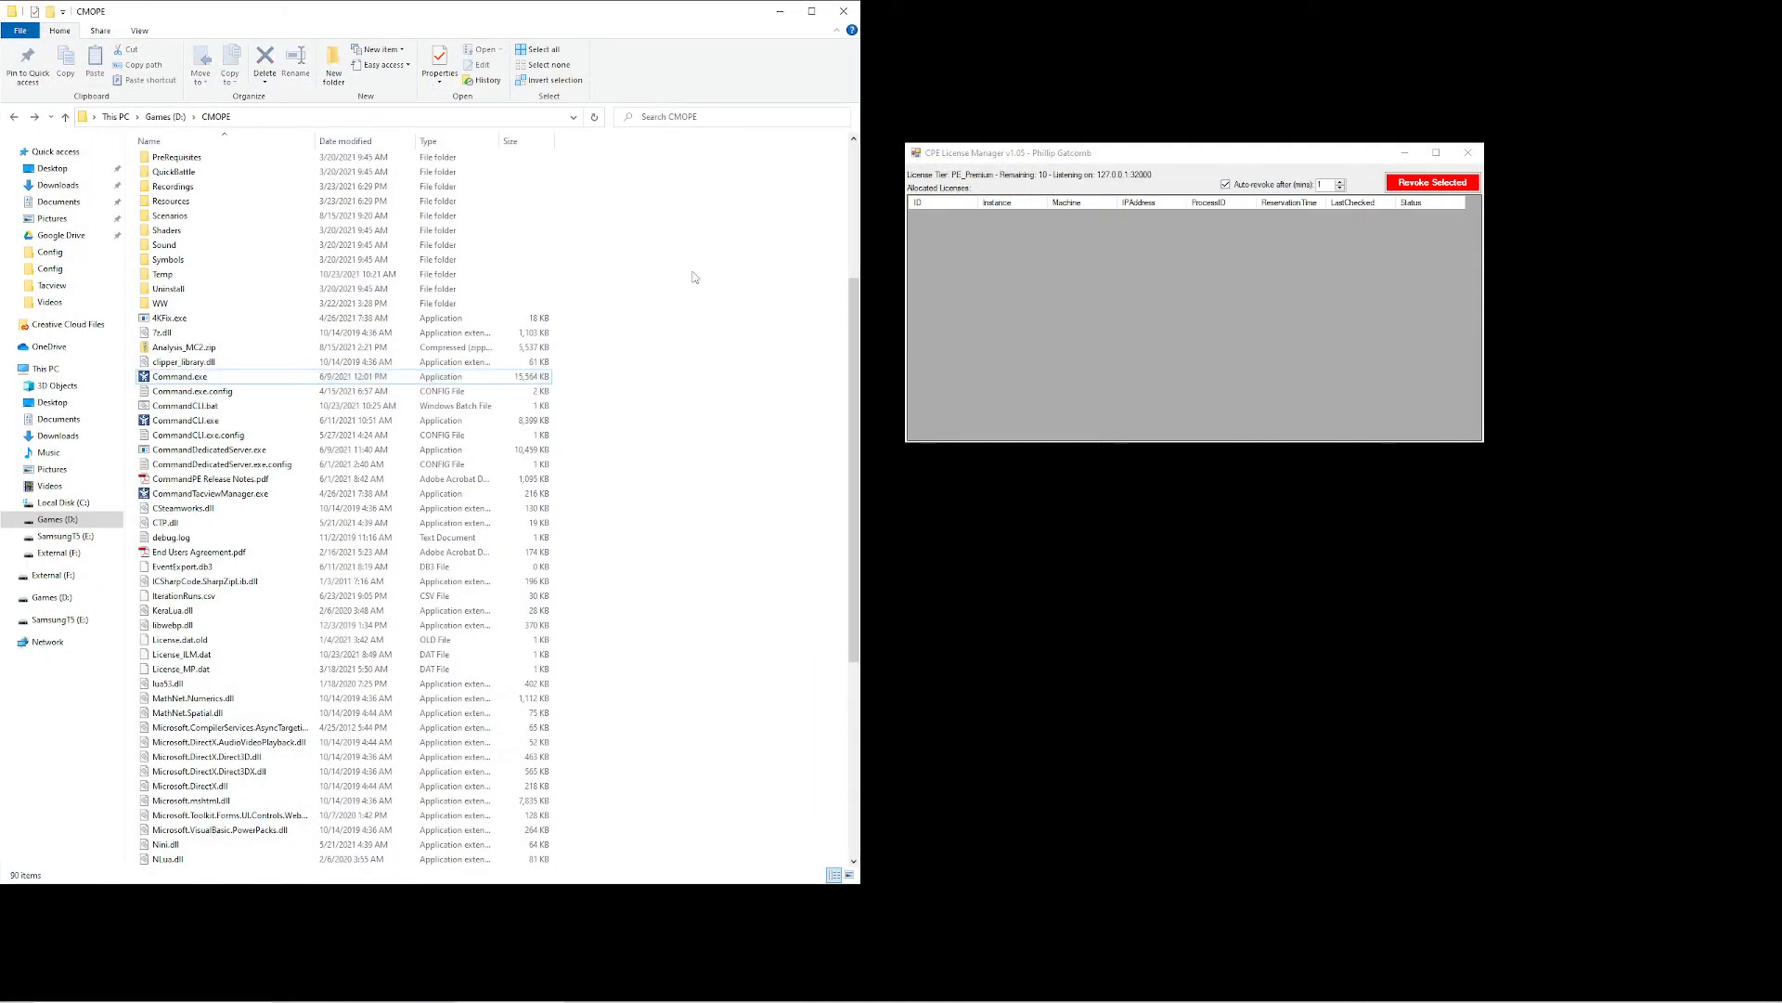
Open CommandCLI.bat from the CMOPE folder for editing in Notepad and move its window over the folder window
right_click(225, 407)
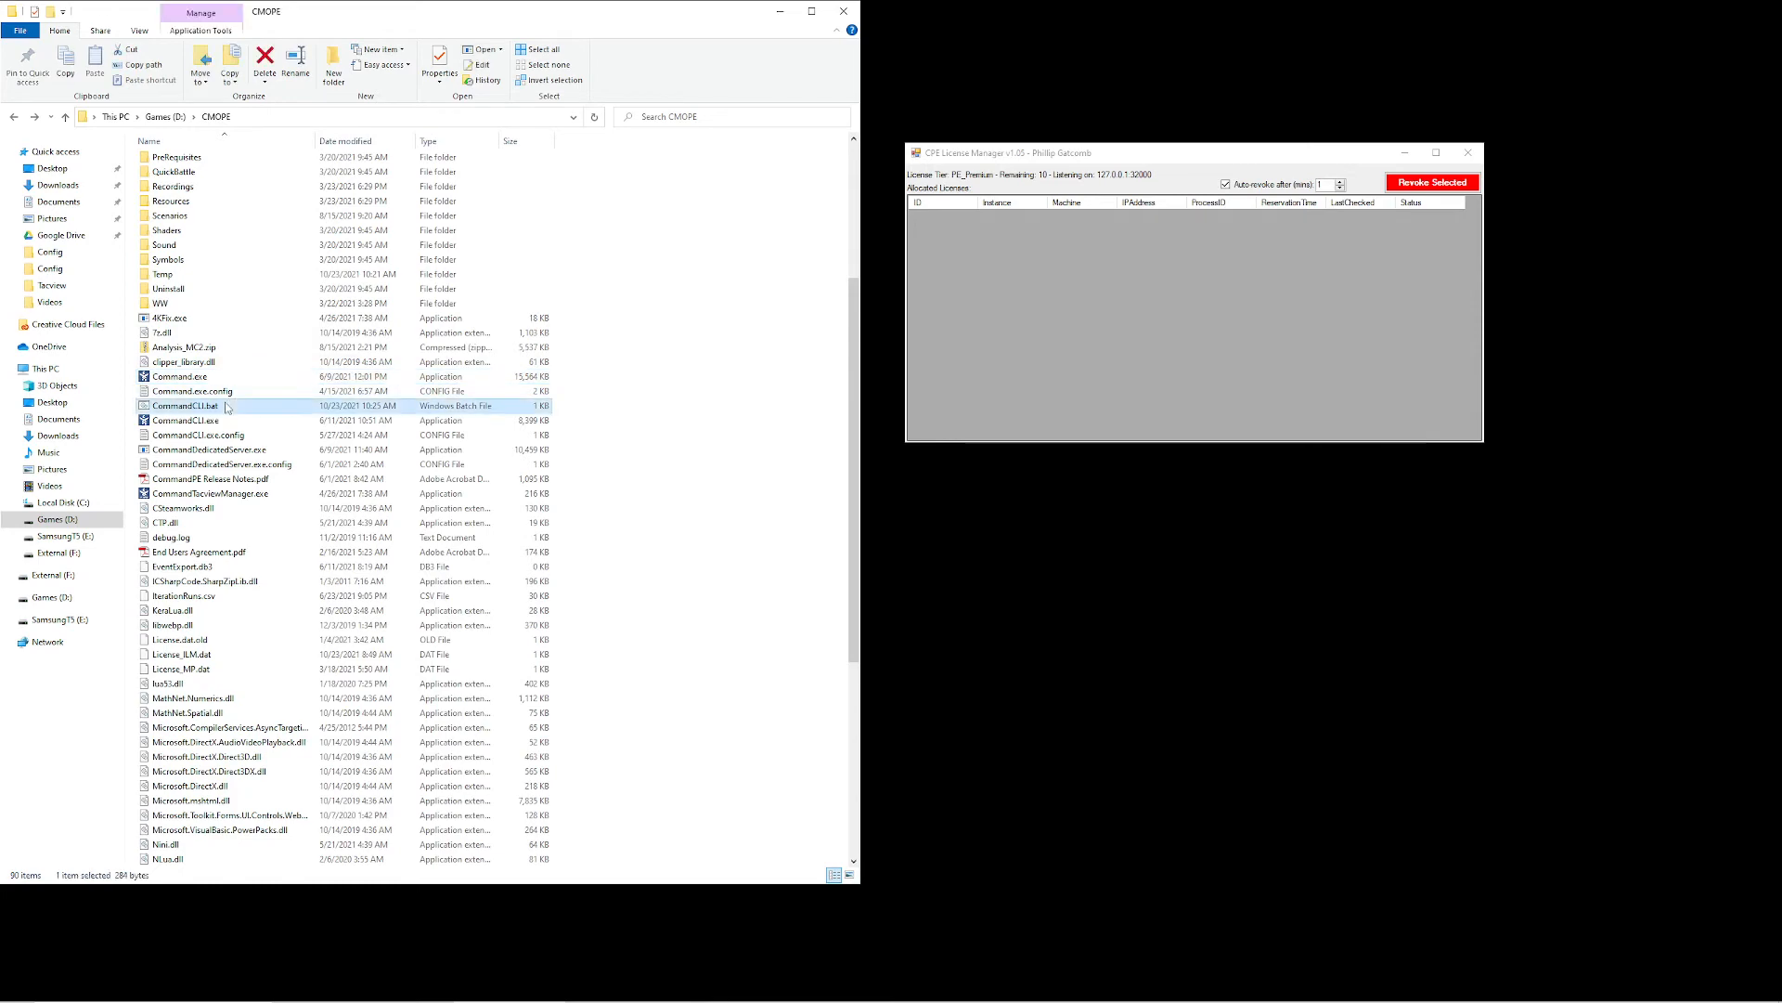
click(314, 431)
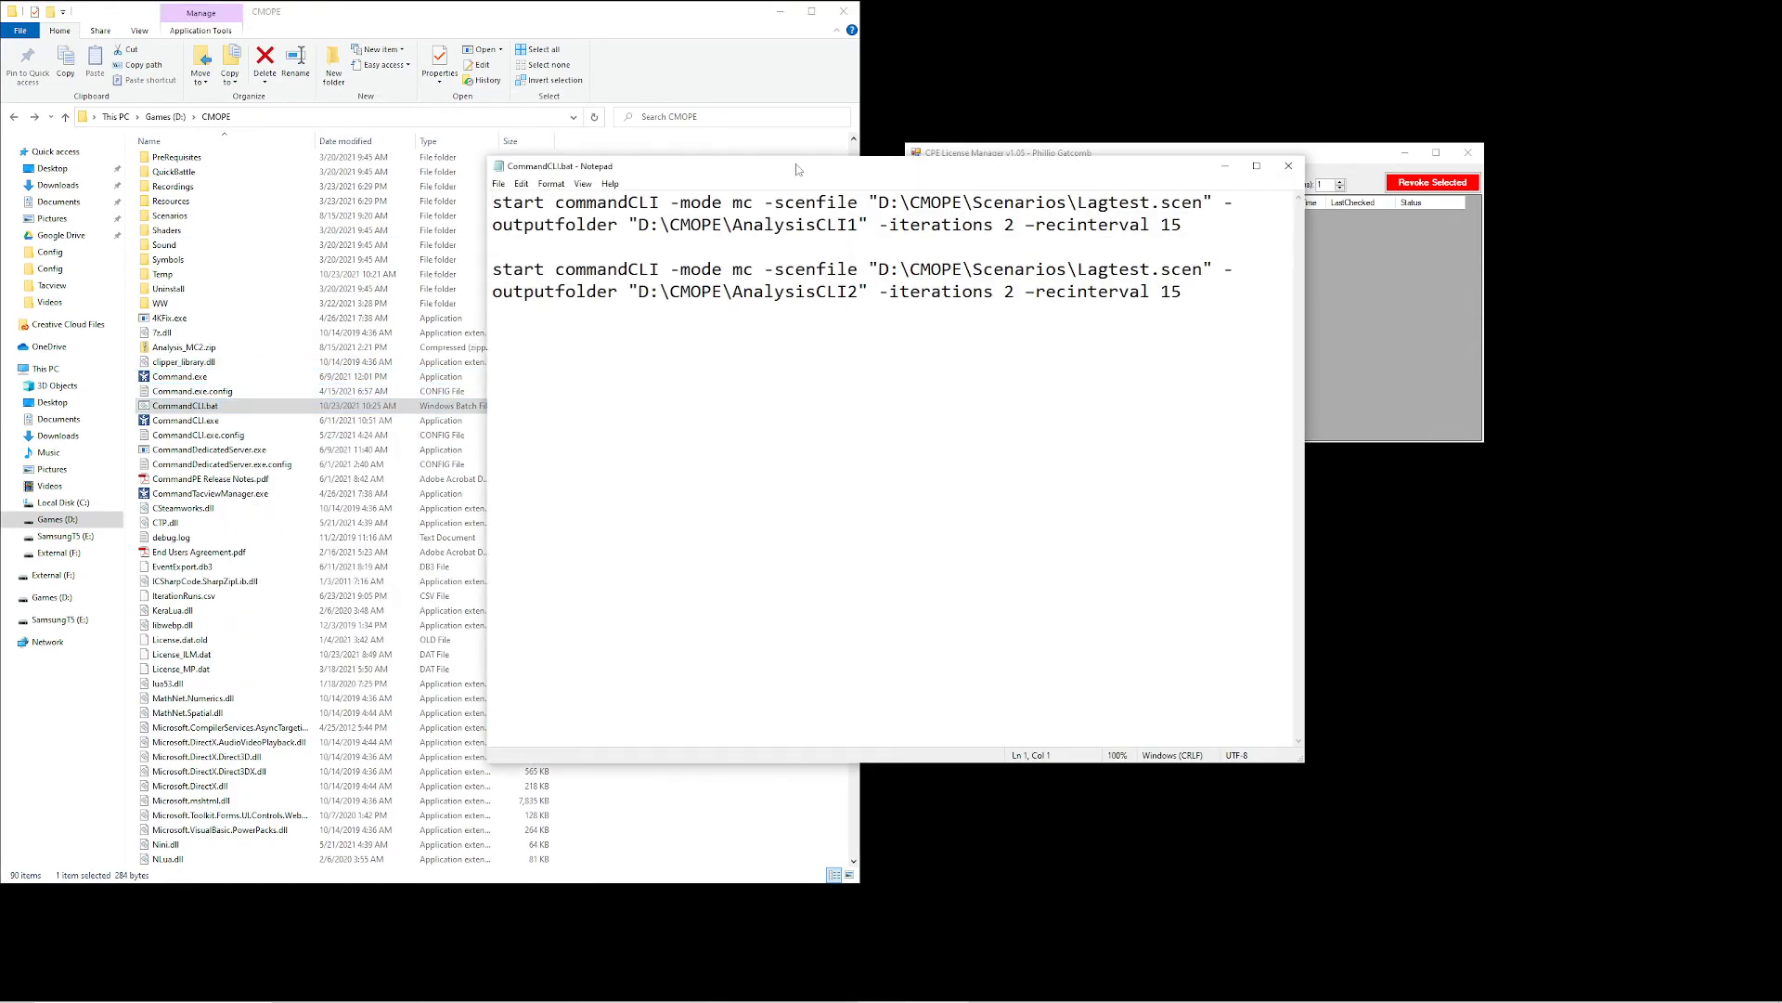
drag(622, 166, 242, 163)
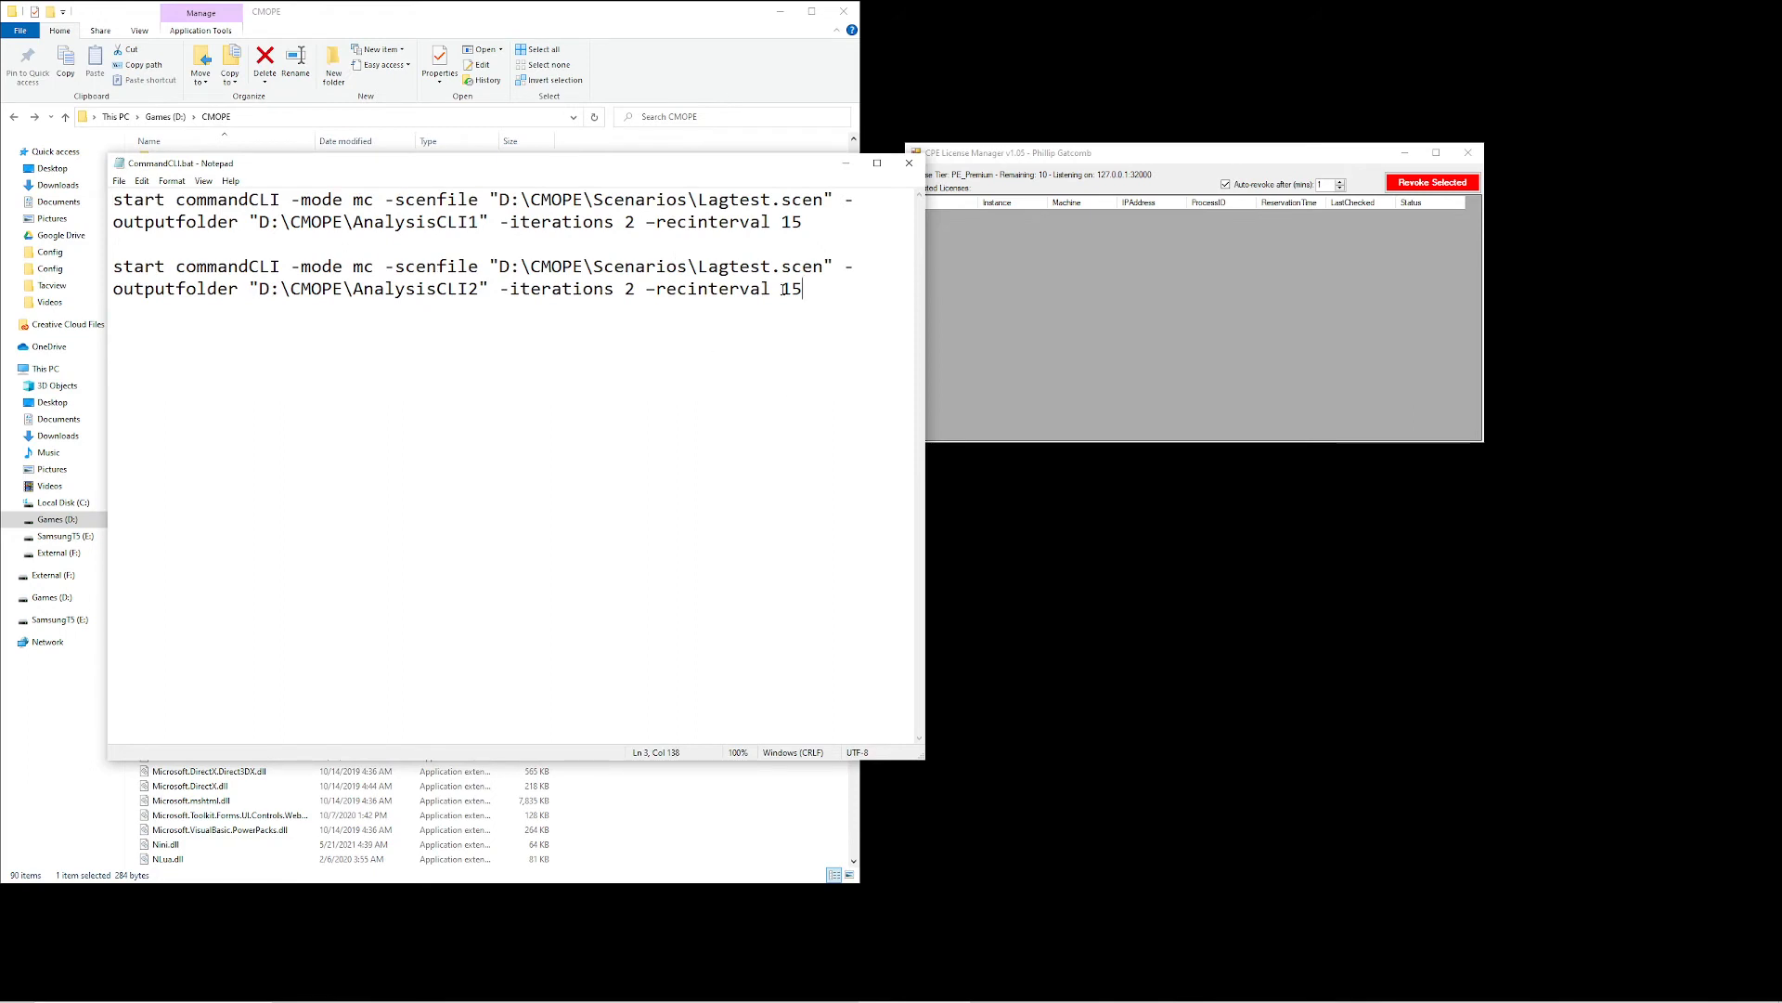
Duplicate the second start commandCLI command as a third command at the end of the batch file
drag(782, 290, 99, 274)
key(ctrl+c)
click(856, 316)
key(Return)
text(v)
key(BackSpace)
key(ctrl+v)
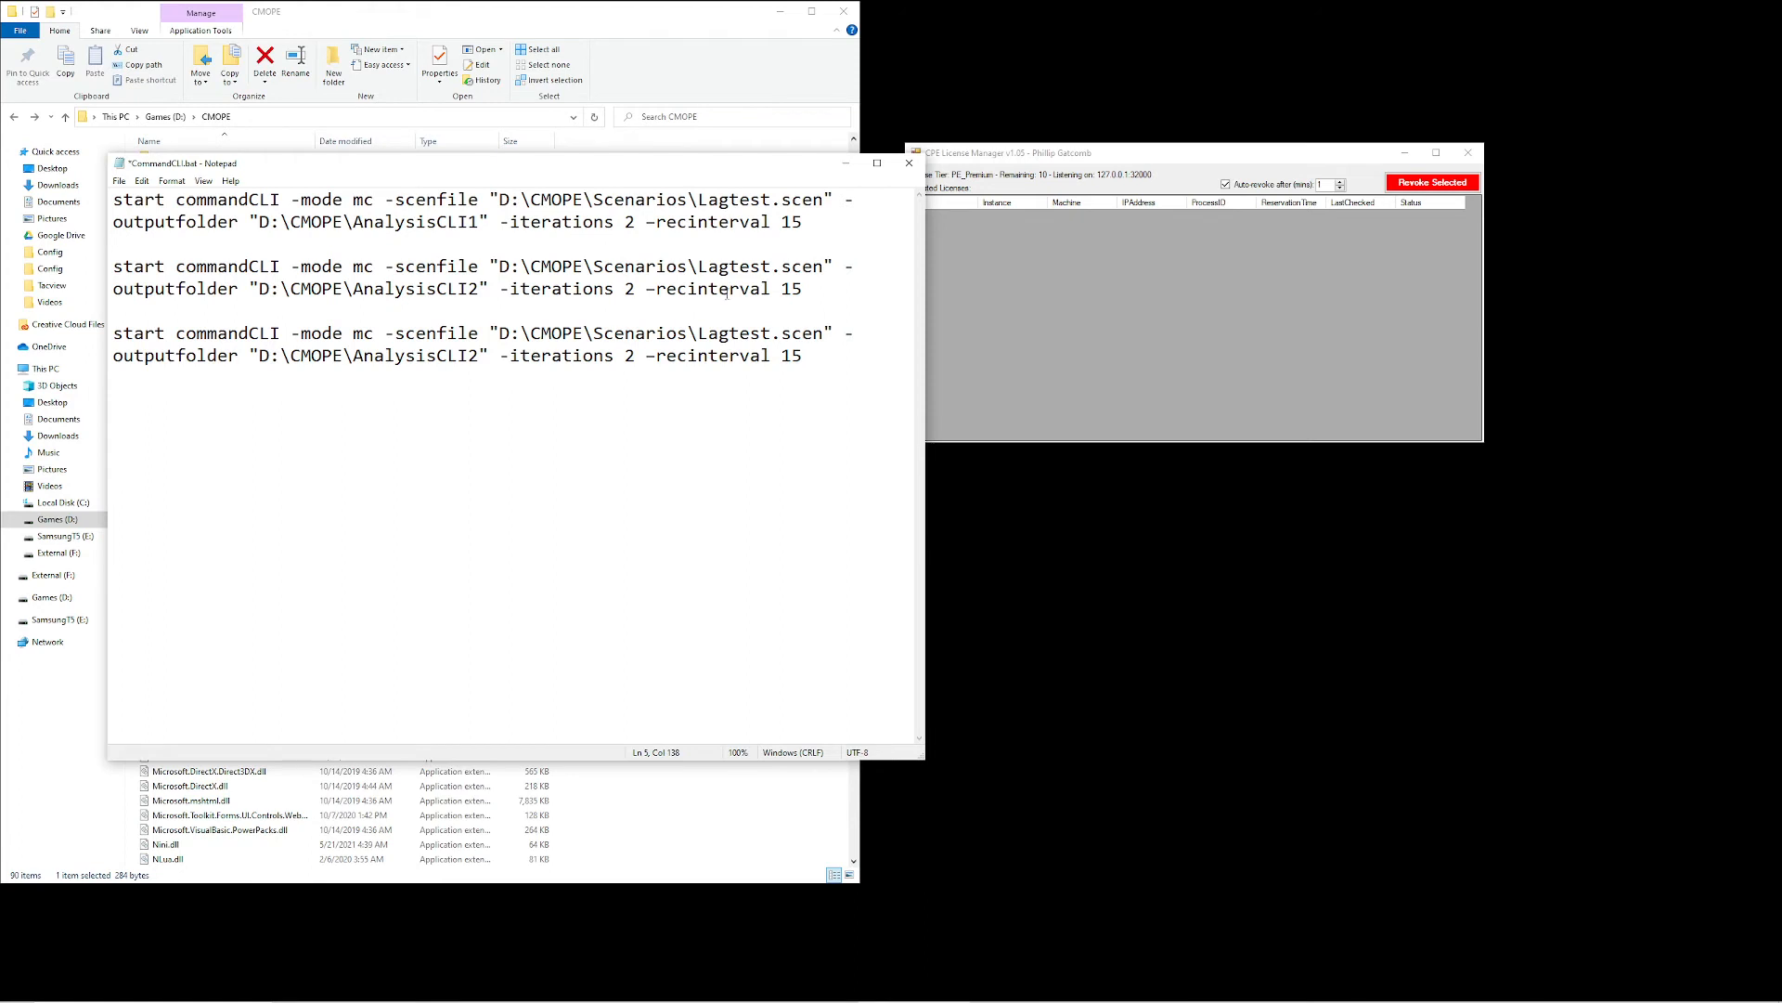
Review the commands' parameters and set the third command's output folder to D:\CMOPE\AnalysisCLI3
click(322, 202)
click(730, 356)
click(753, 201)
click(615, 333)
click(485, 356)
key(BackSpace)
text(3)
Save the edited CommandCLI.bat file and close it, uncovering the CMOPE folder and License Manager
drag(529, 164, 1003, 258)
click(592, 274)
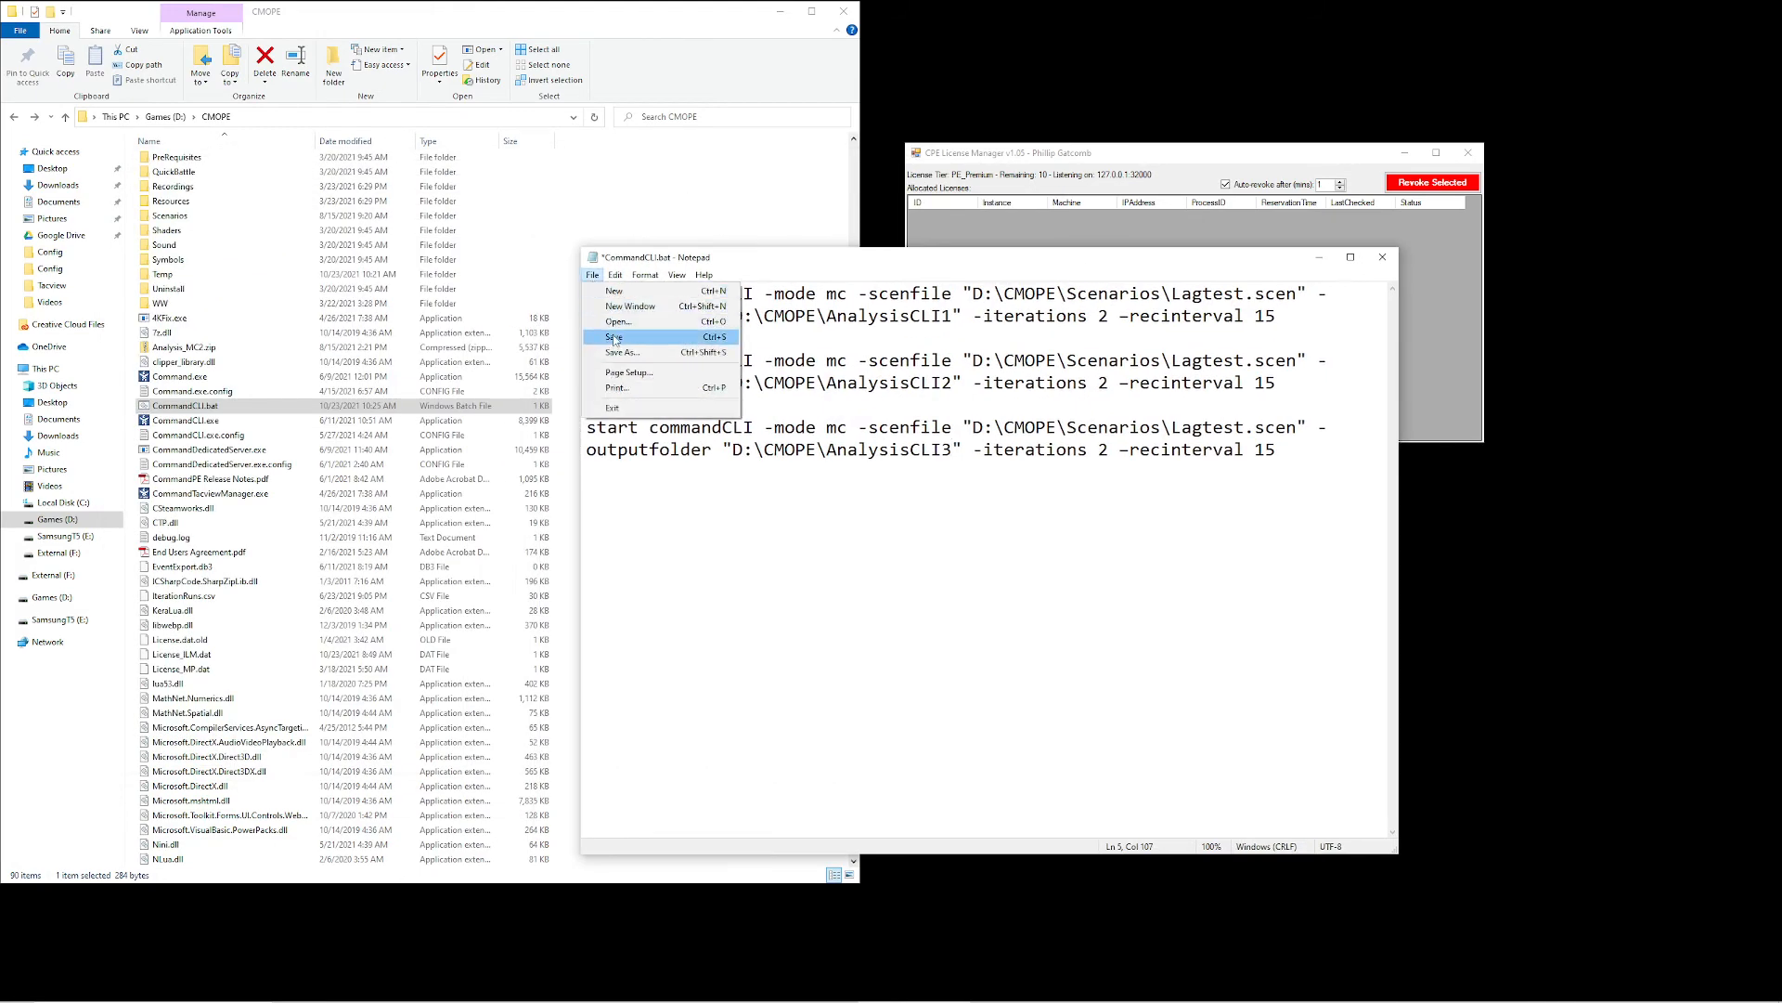
click(617, 338)
key(alt+F4)
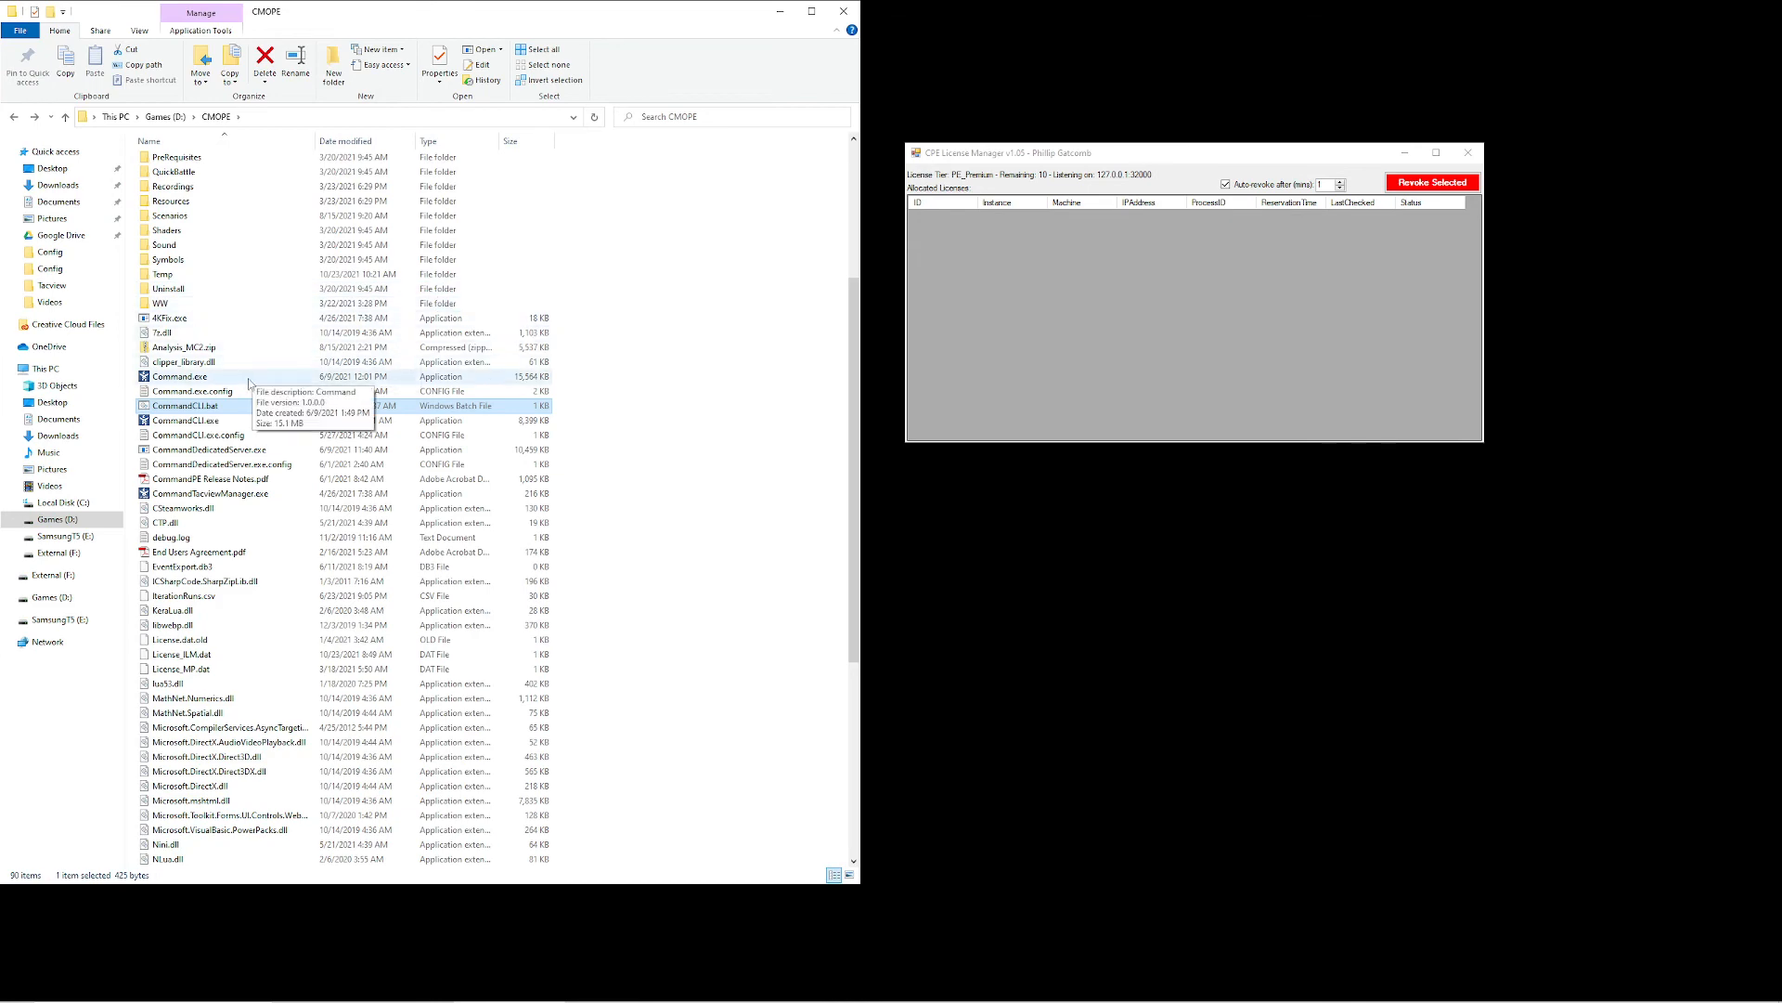
Run CommandCLI.bat from the CMOPE folder and spread the overlapping console windows apart
double_click(185, 420)
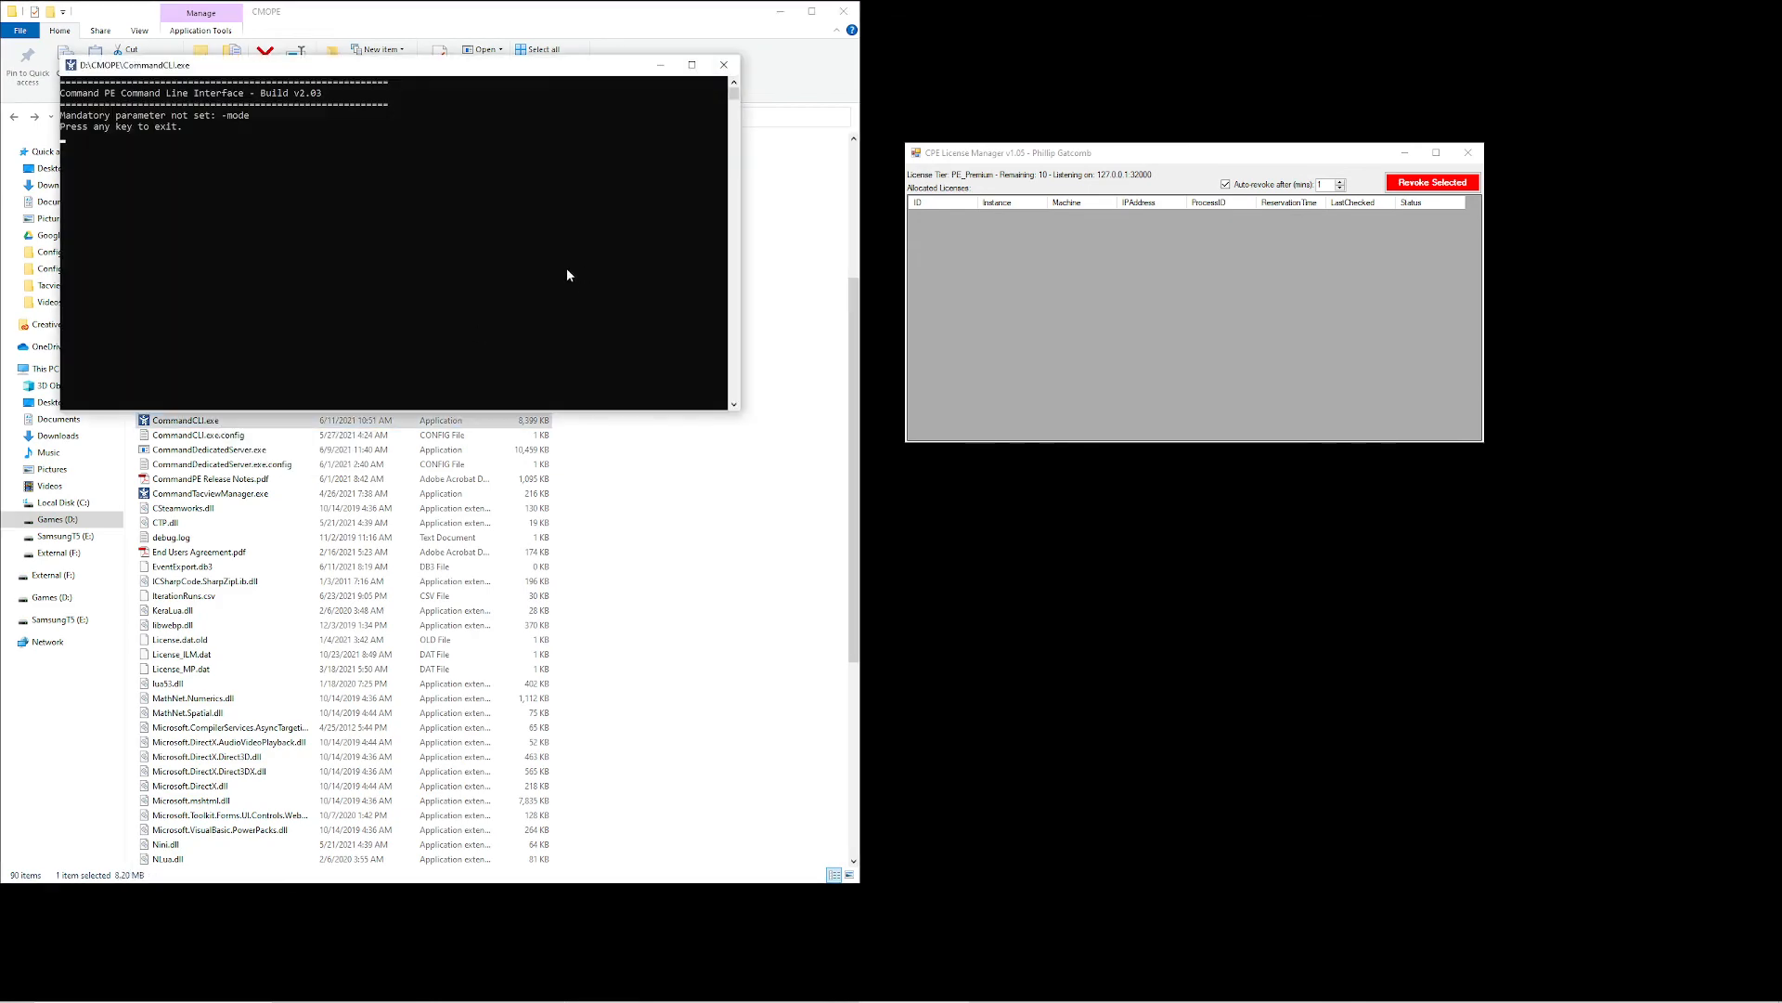
click(724, 64)
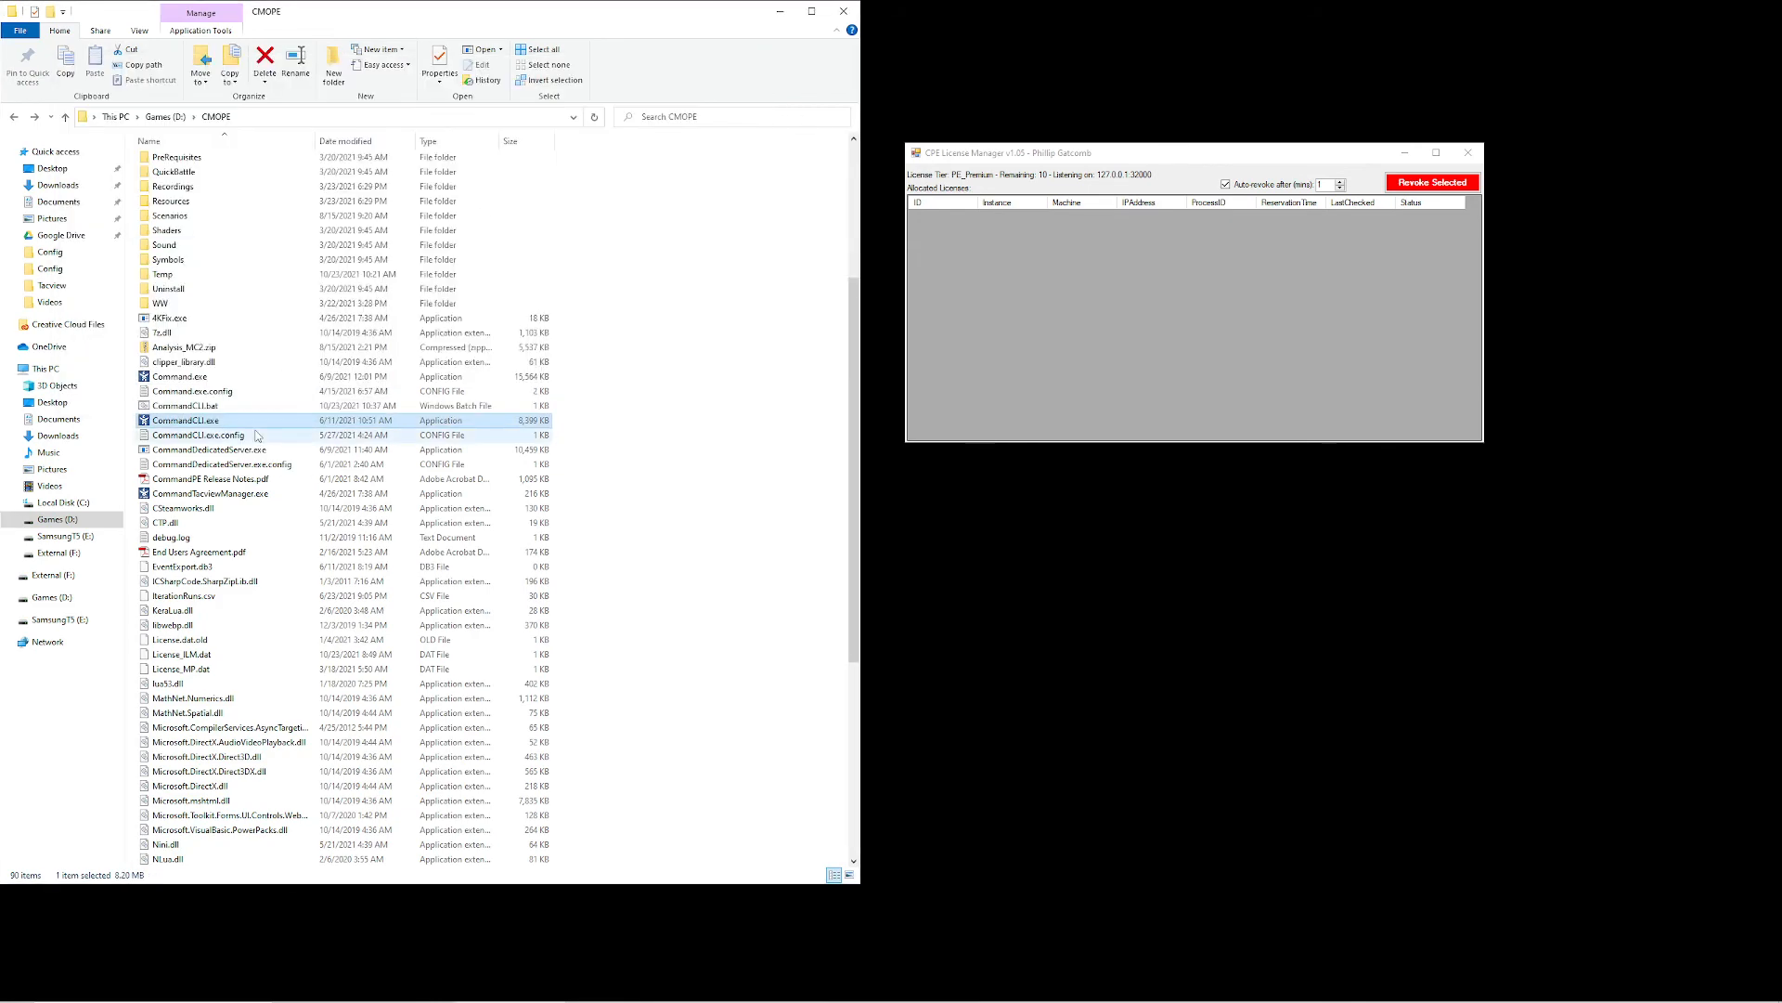
double_click(204, 406)
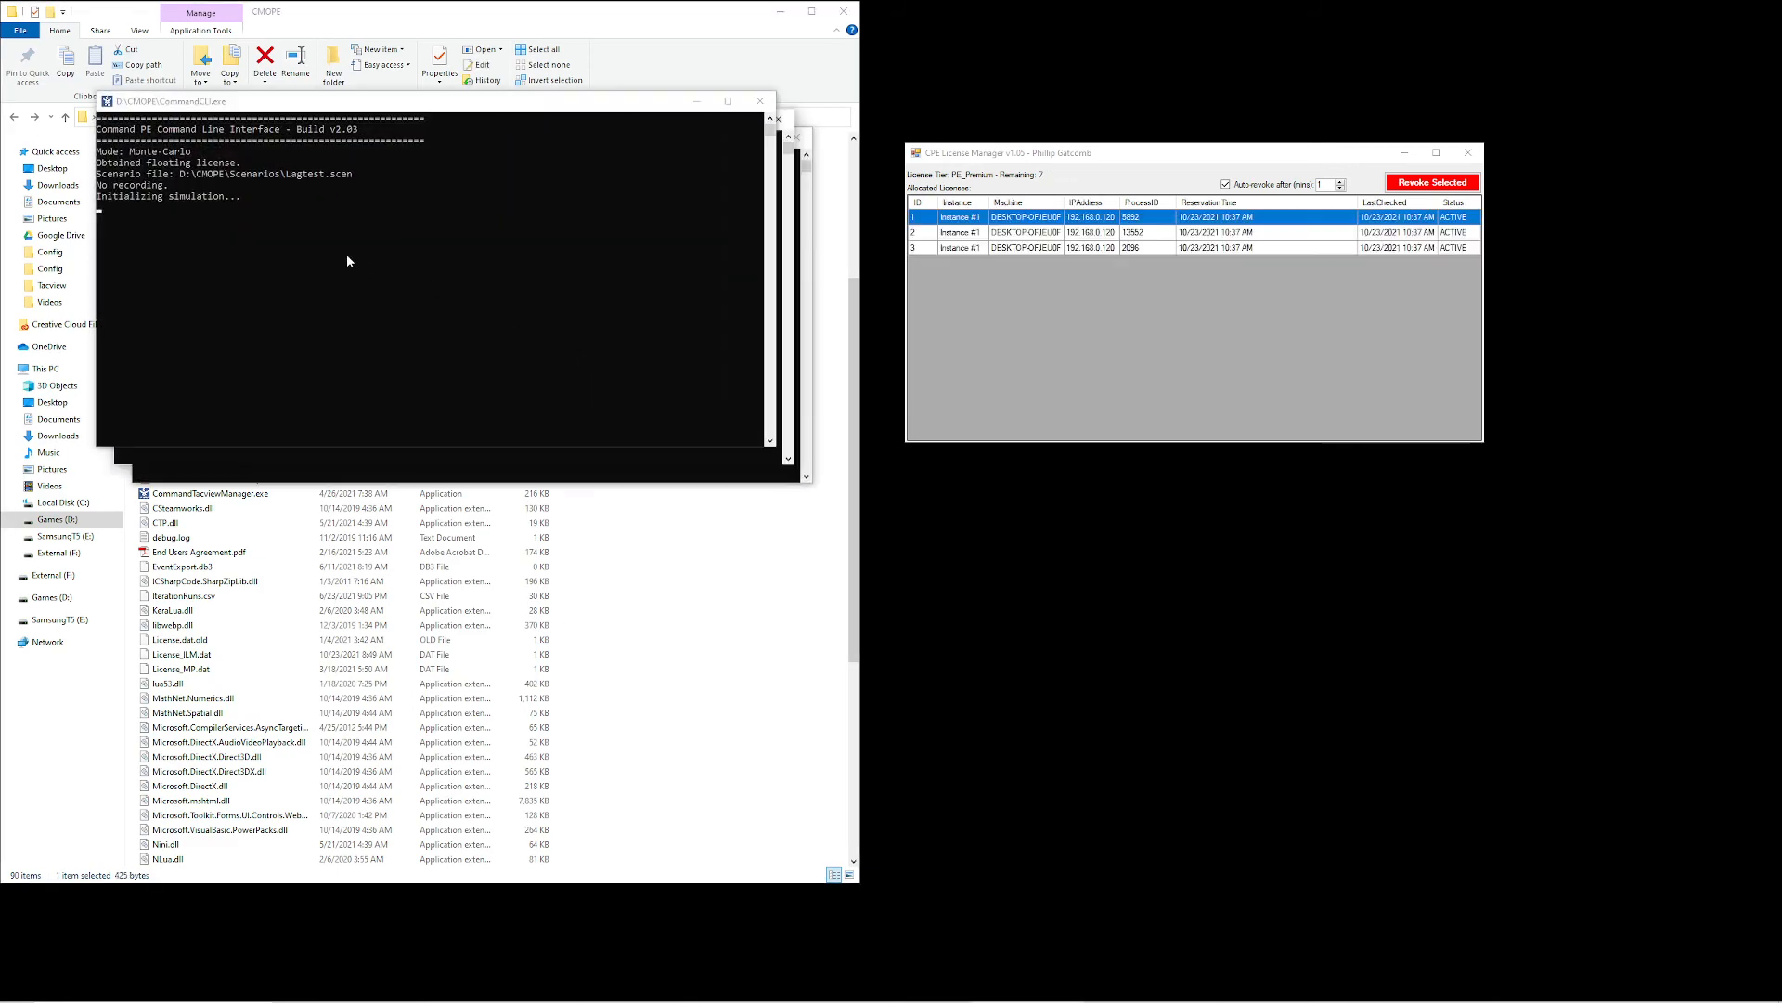
drag(371, 102, 293, 469)
drag(433, 121, 1066, 513)
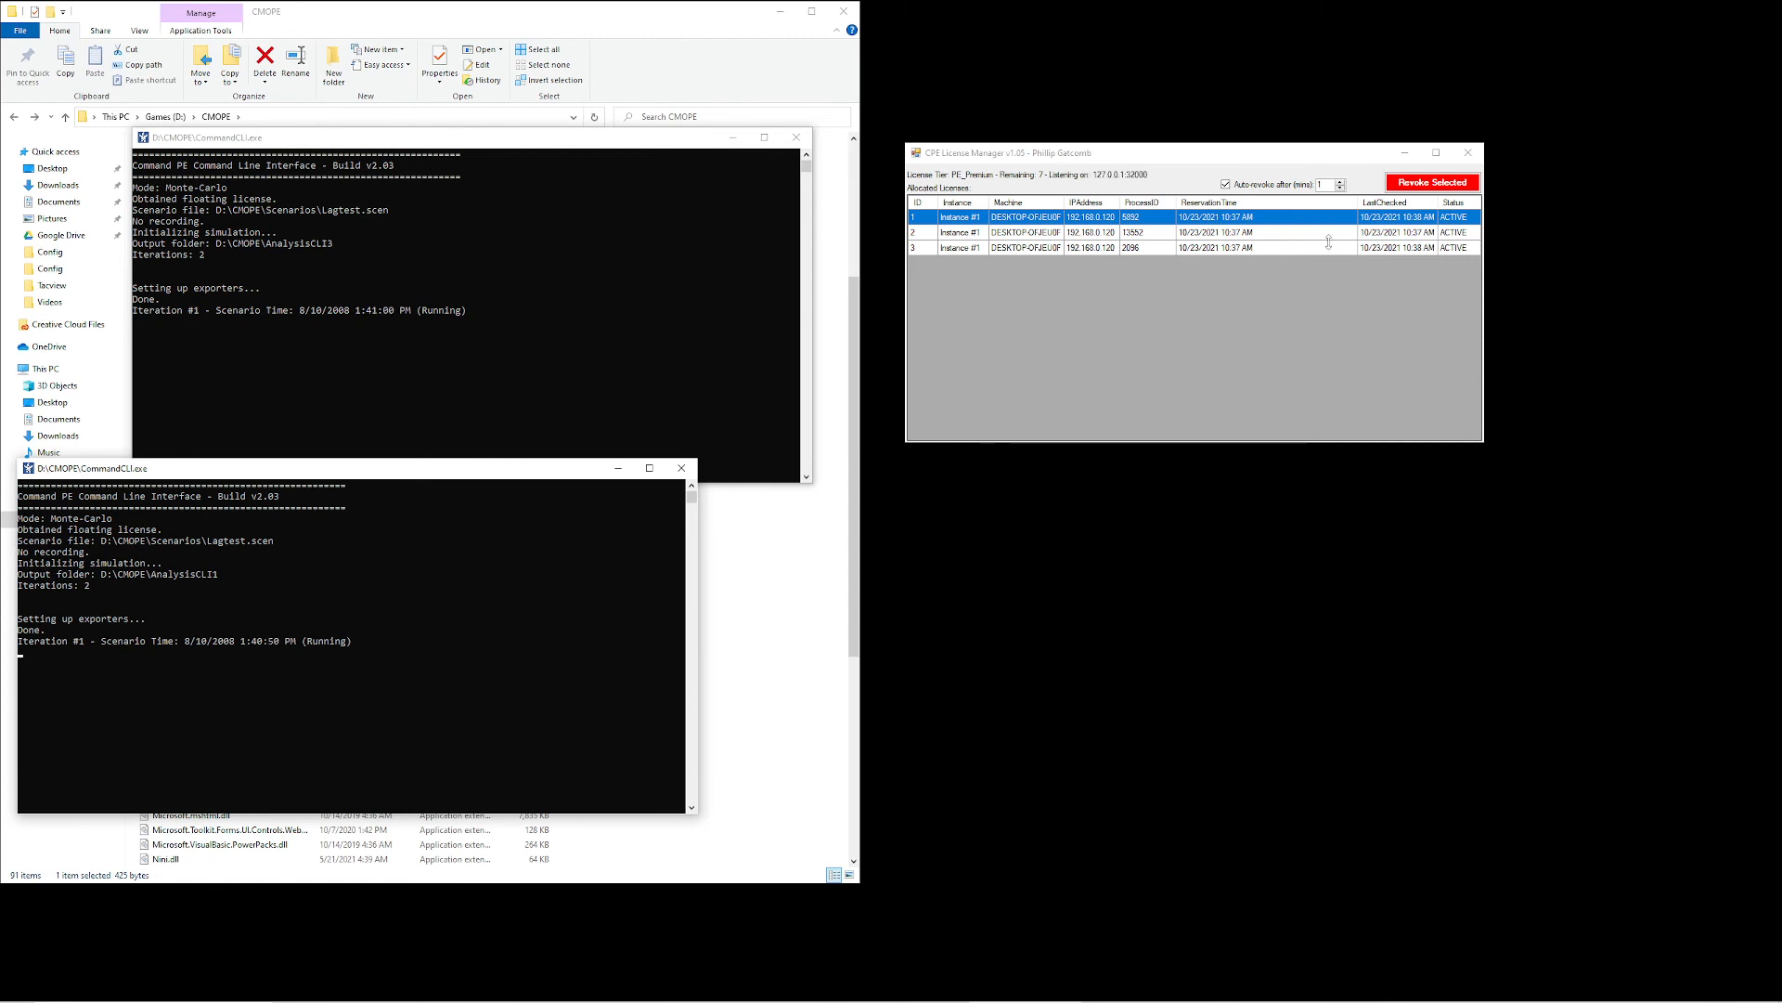
Revoke the allocated license with ID 3 in the License Manager
click(1094, 248)
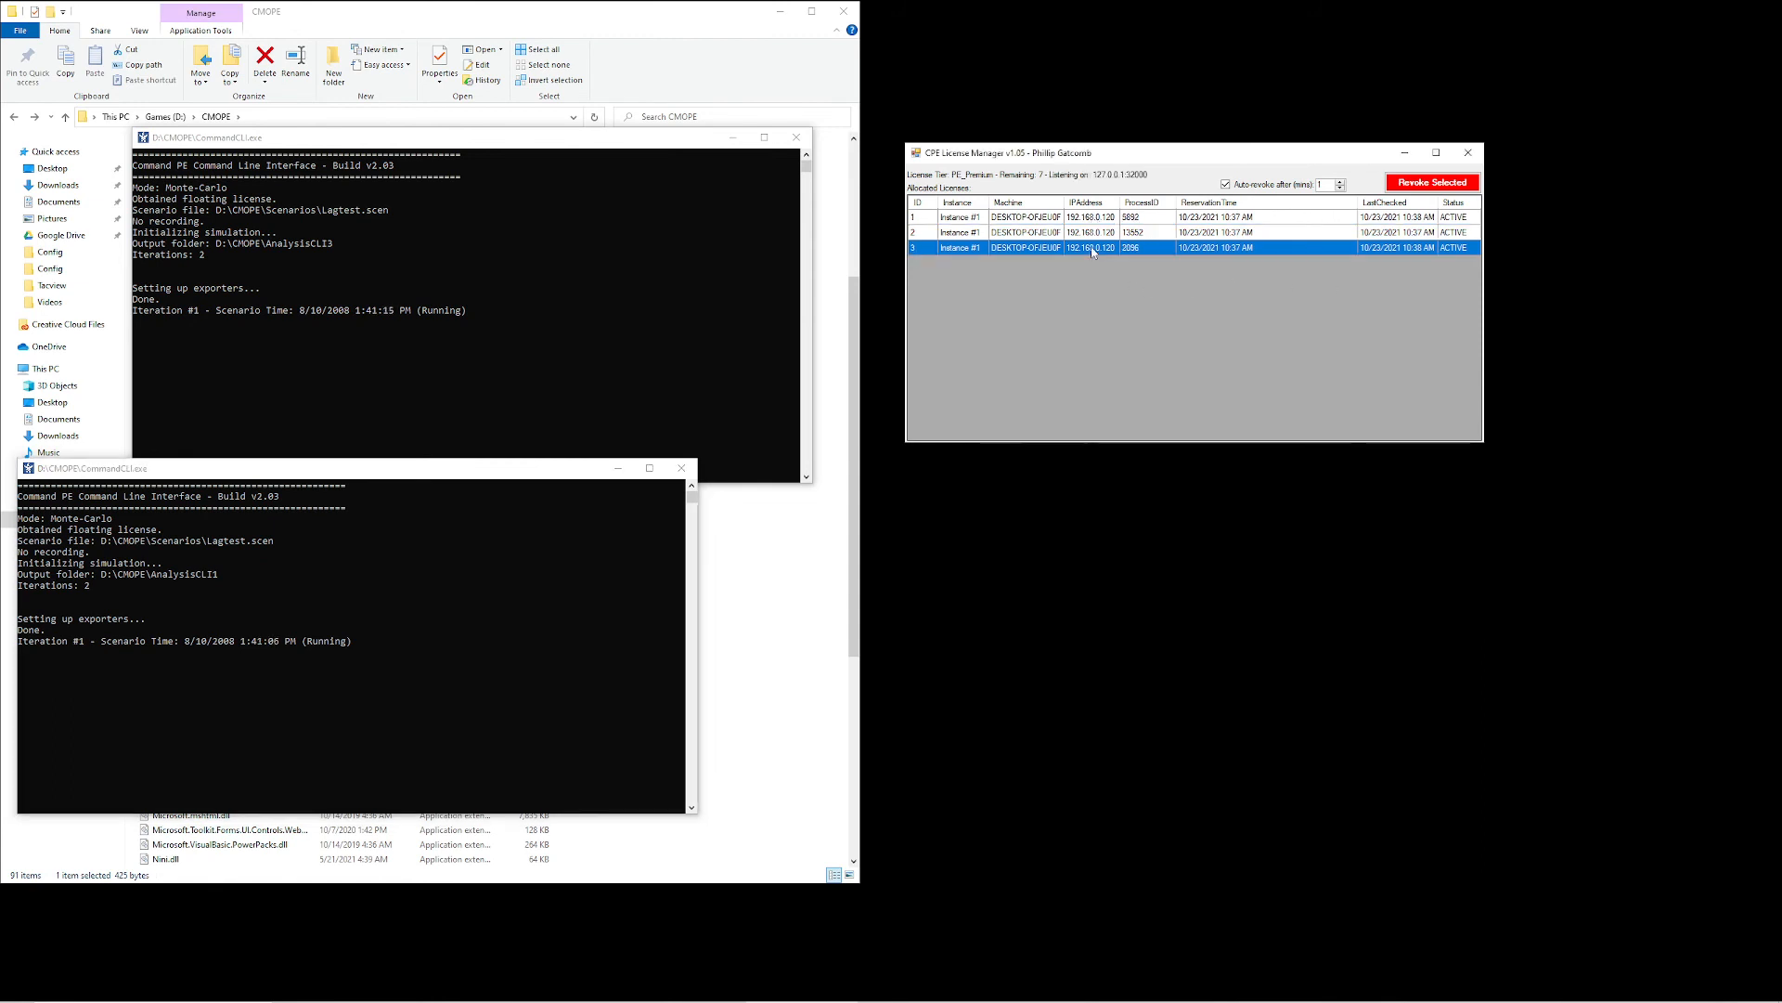
click(1427, 184)
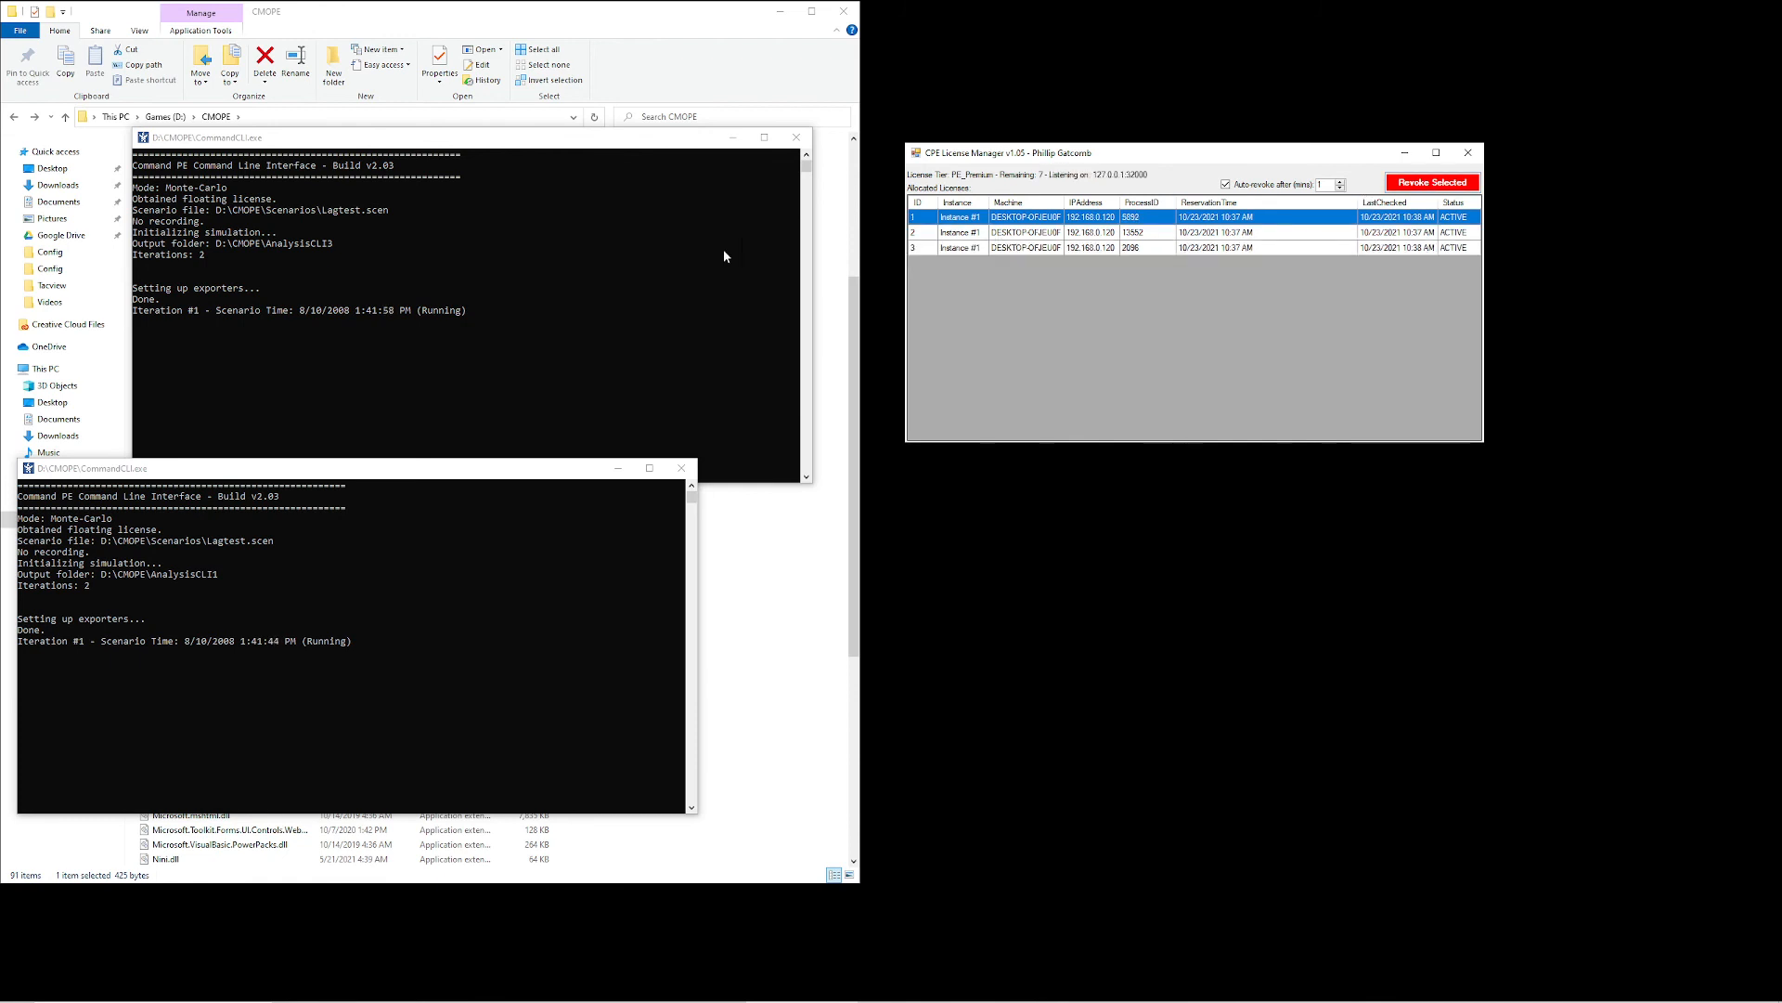